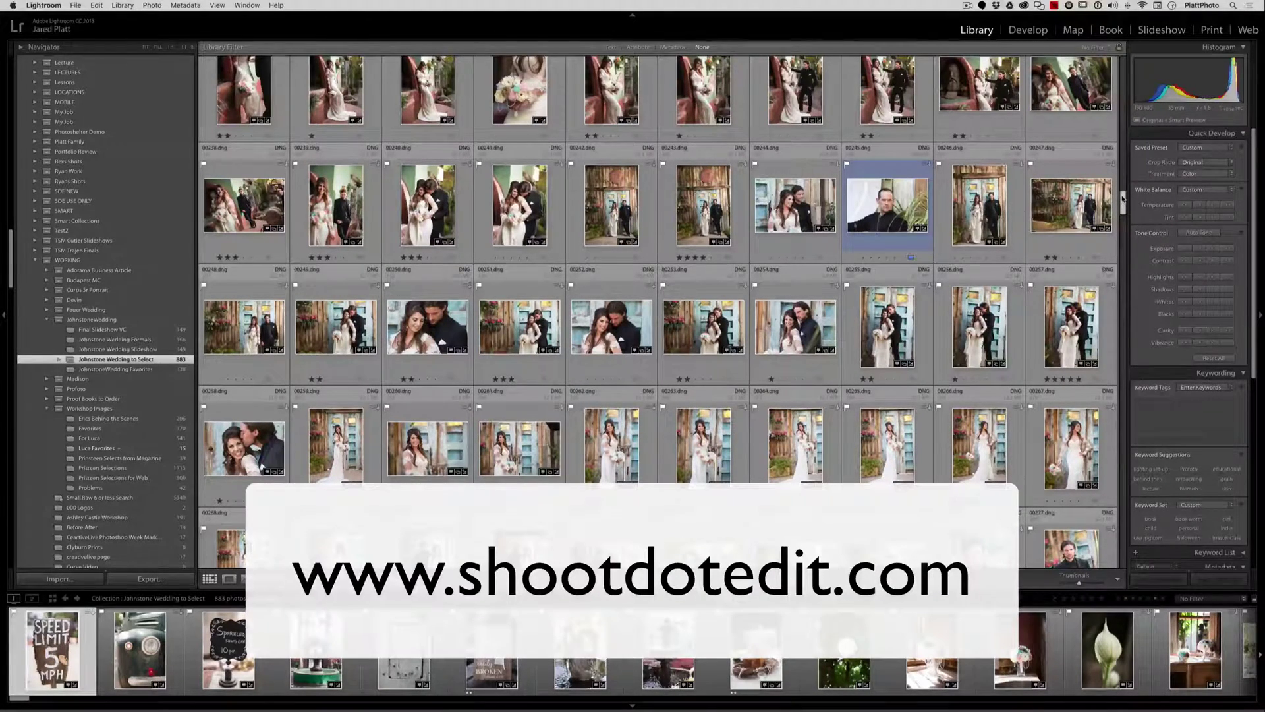
Step: Scroll the wedding collection grid and select bride portrait 00262
mouse_move(1122, 202)
left_mouse_down()
mouse_move(1124, 228)
mouse_move(1125, 210)
left_mouse_up()
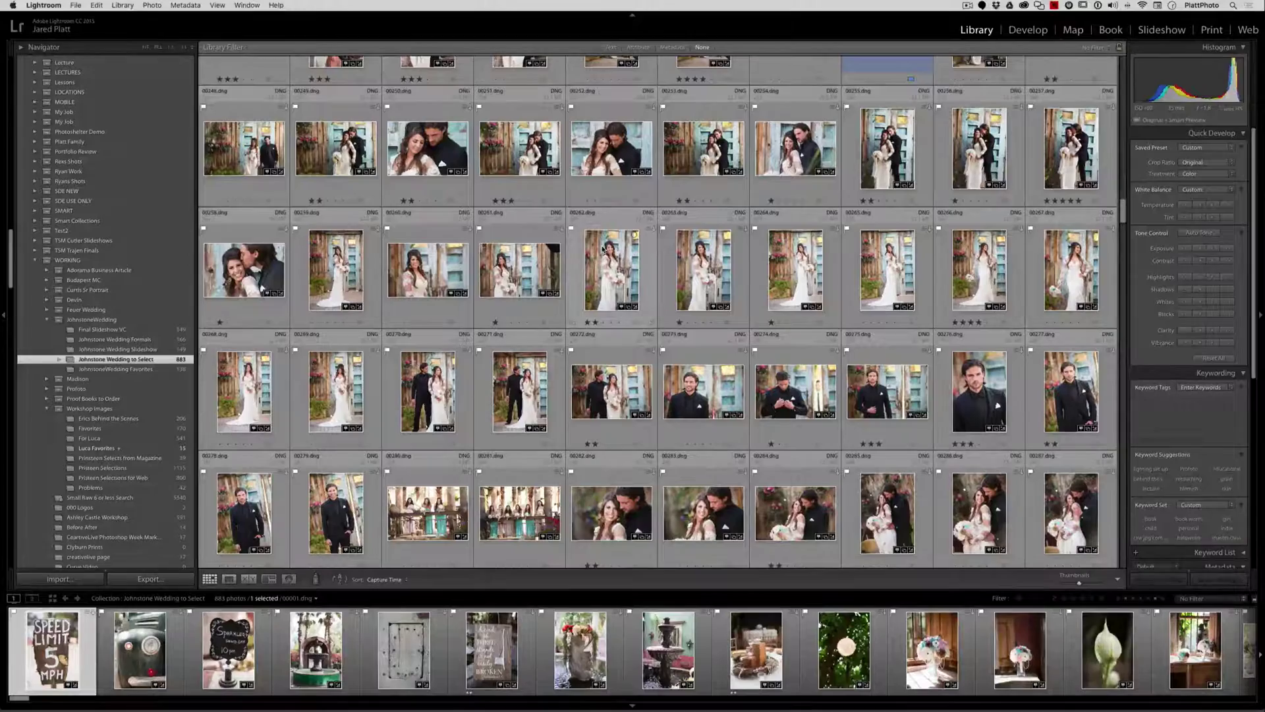
left_click(604, 249)
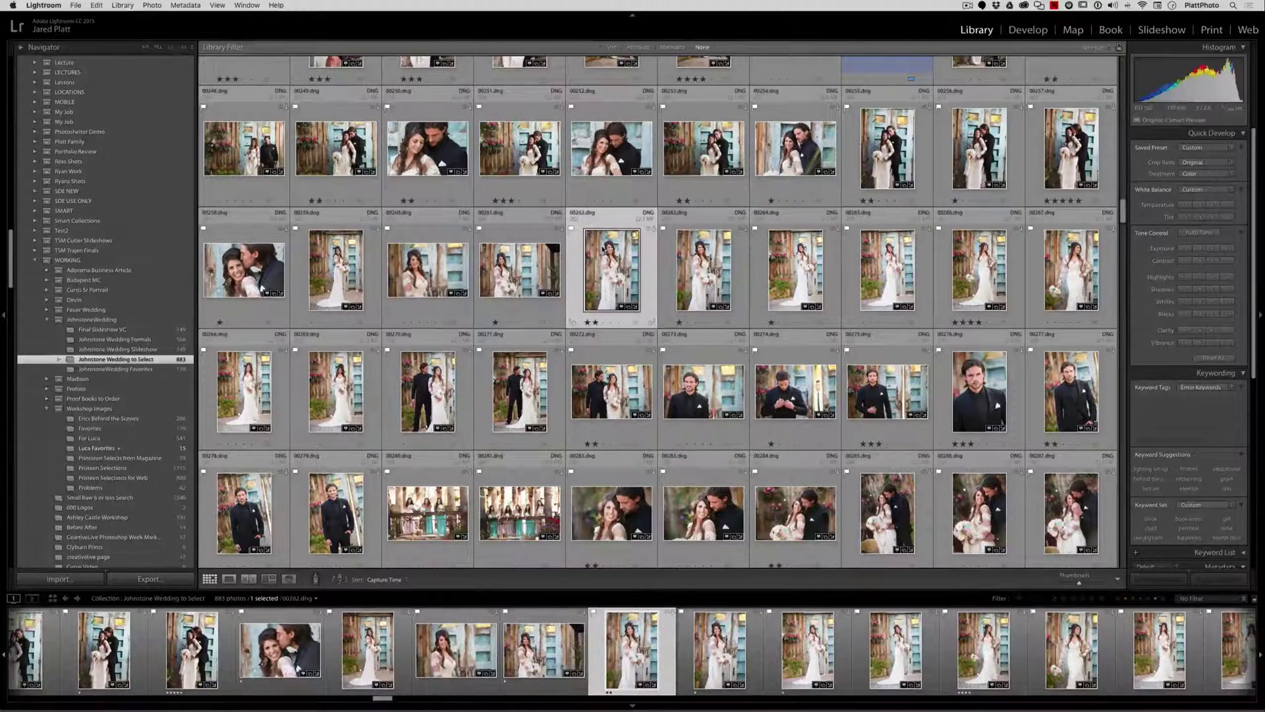
Step: Open 00262 in Develop, add 00263 to the selection, and browse the Presets panel
key("d")
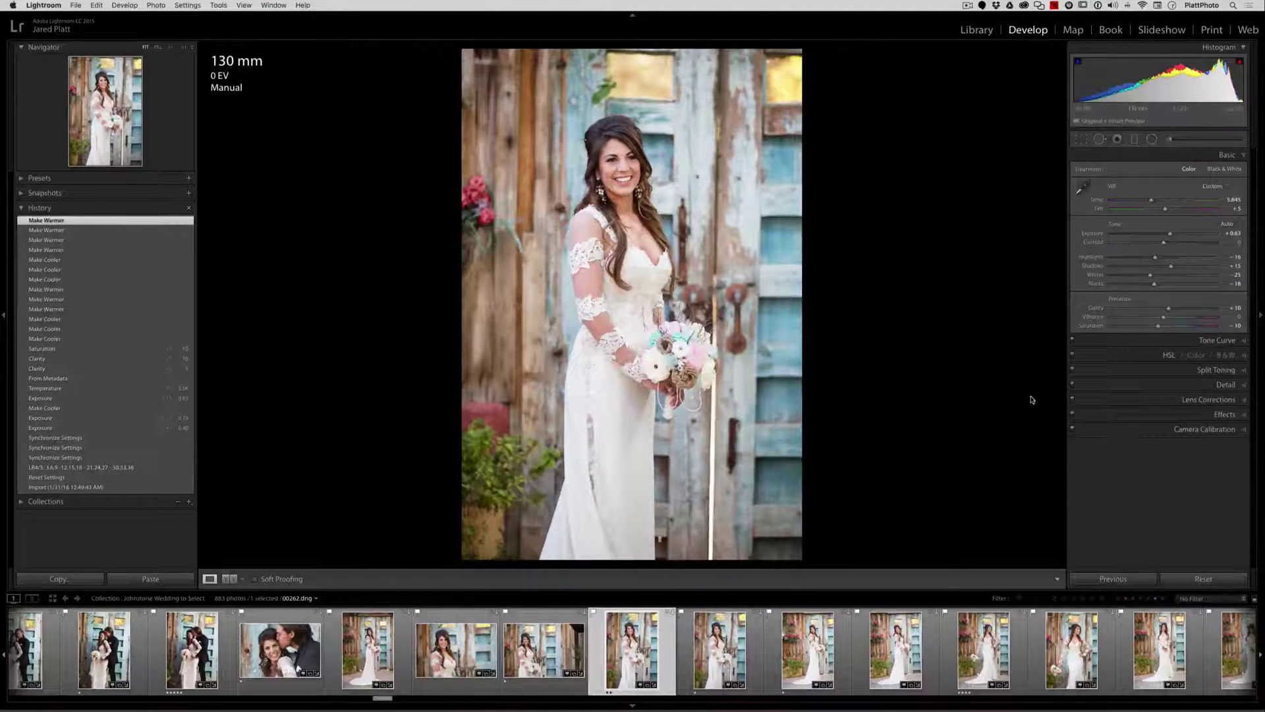
left_click(739, 657, "super")
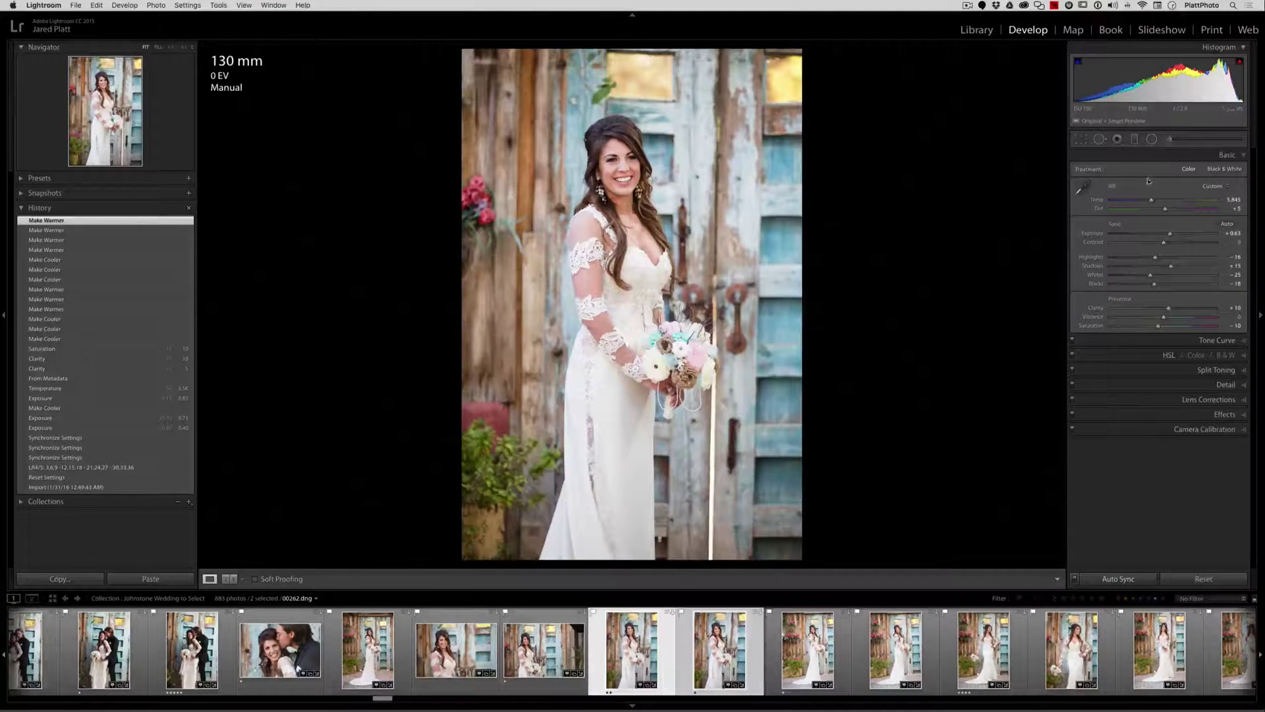
left_click(21, 178)
scroll(86, 236, "down", 10)
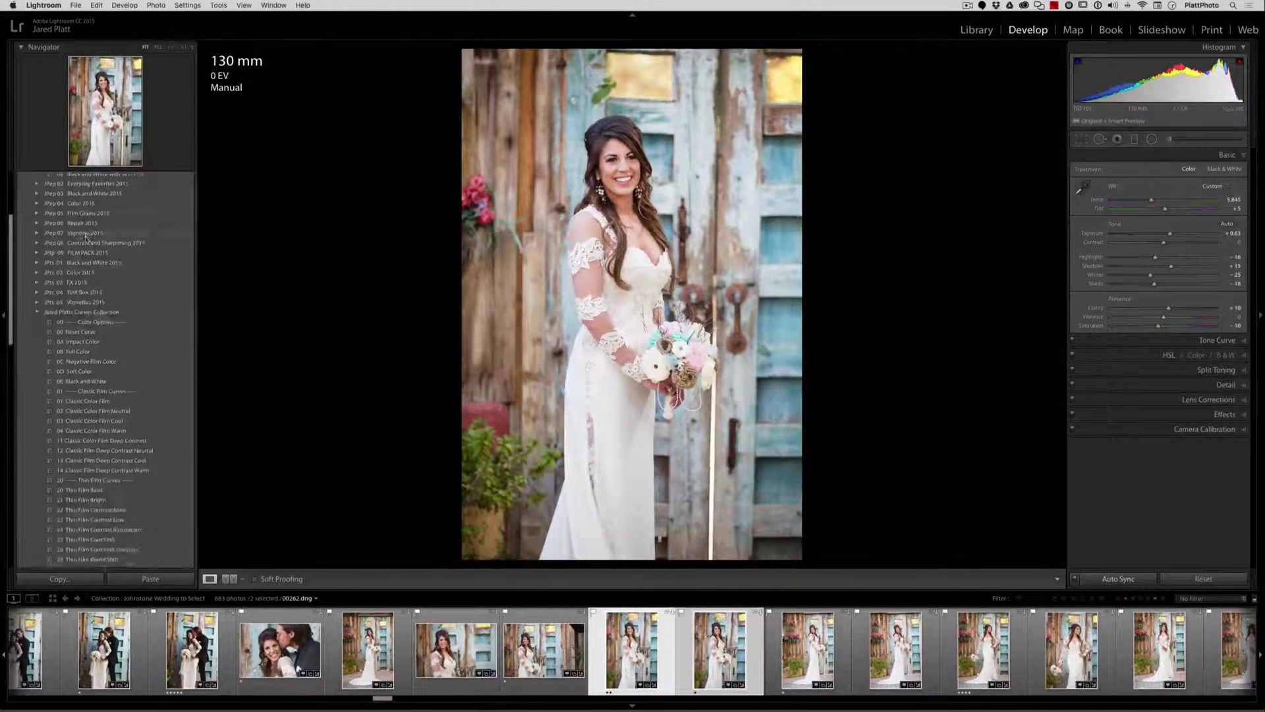
scroll(85, 236, "down", 5)
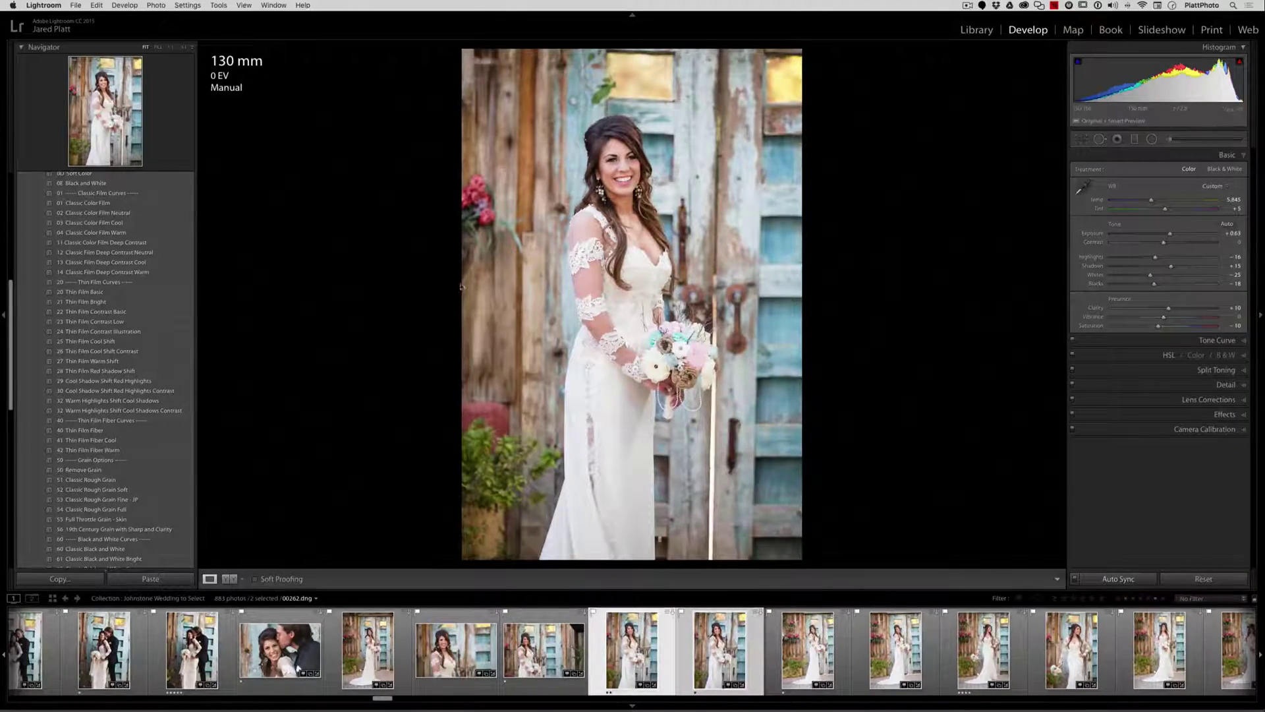
Step: Return to Grid view and reduce the selection to photo 00262 alone
key("g")
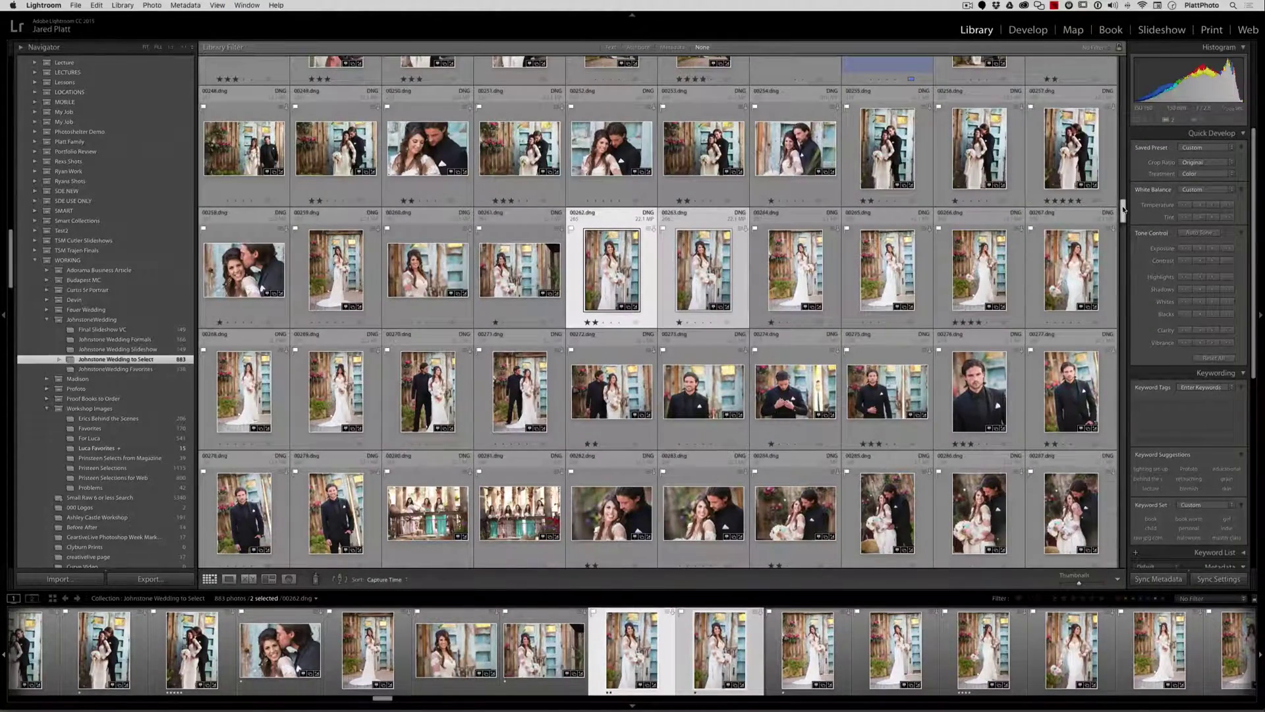
mouse_move(1124, 210)
left_mouse_down()
mouse_move(1120, 328)
mouse_move(1120, 198)
mouse_move(1122, 218)
left_mouse_up()
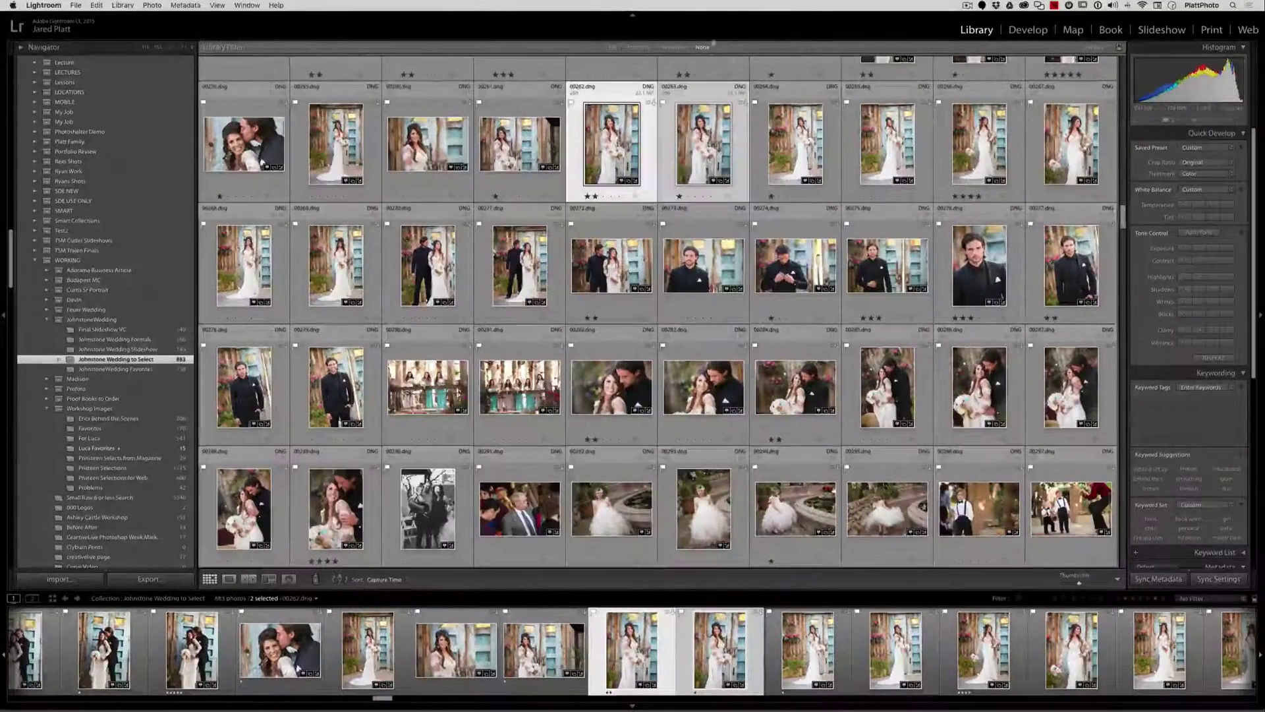
left_click(649, 141)
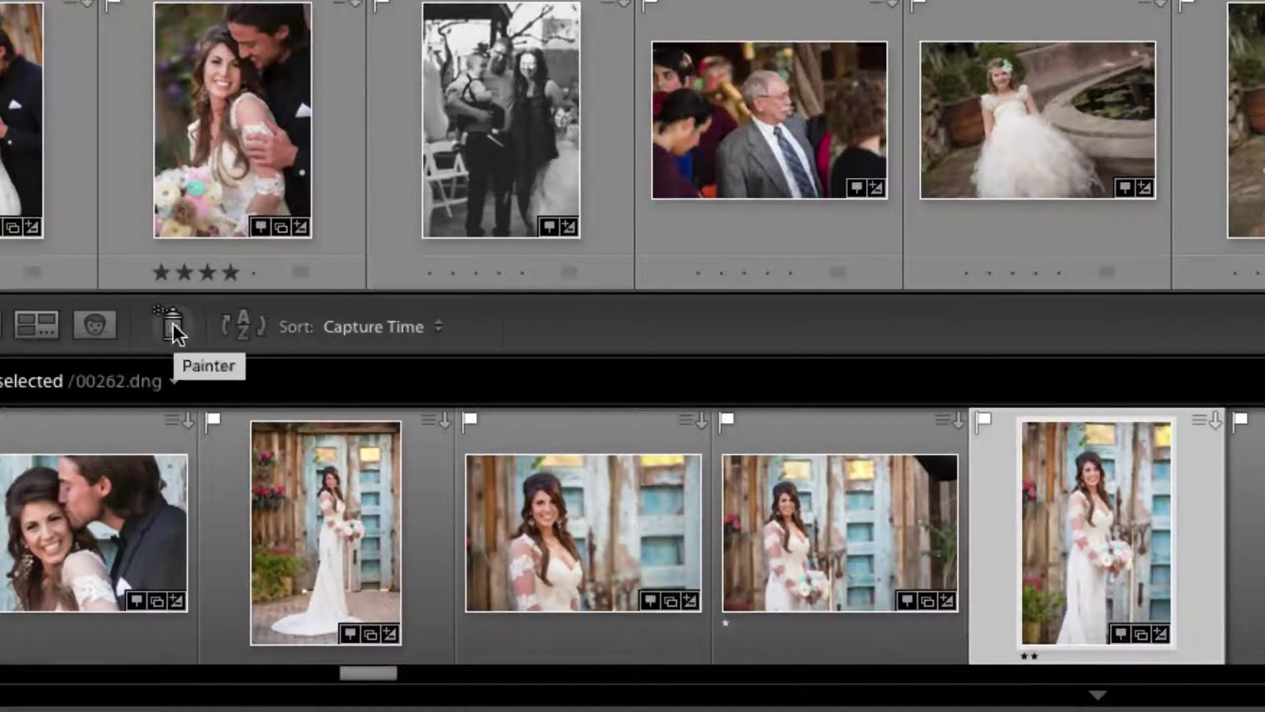
Step: Set the Painter to paint Settings using Jared Platts Curves Collection's 60 Classic Black and White
left_click(173, 326)
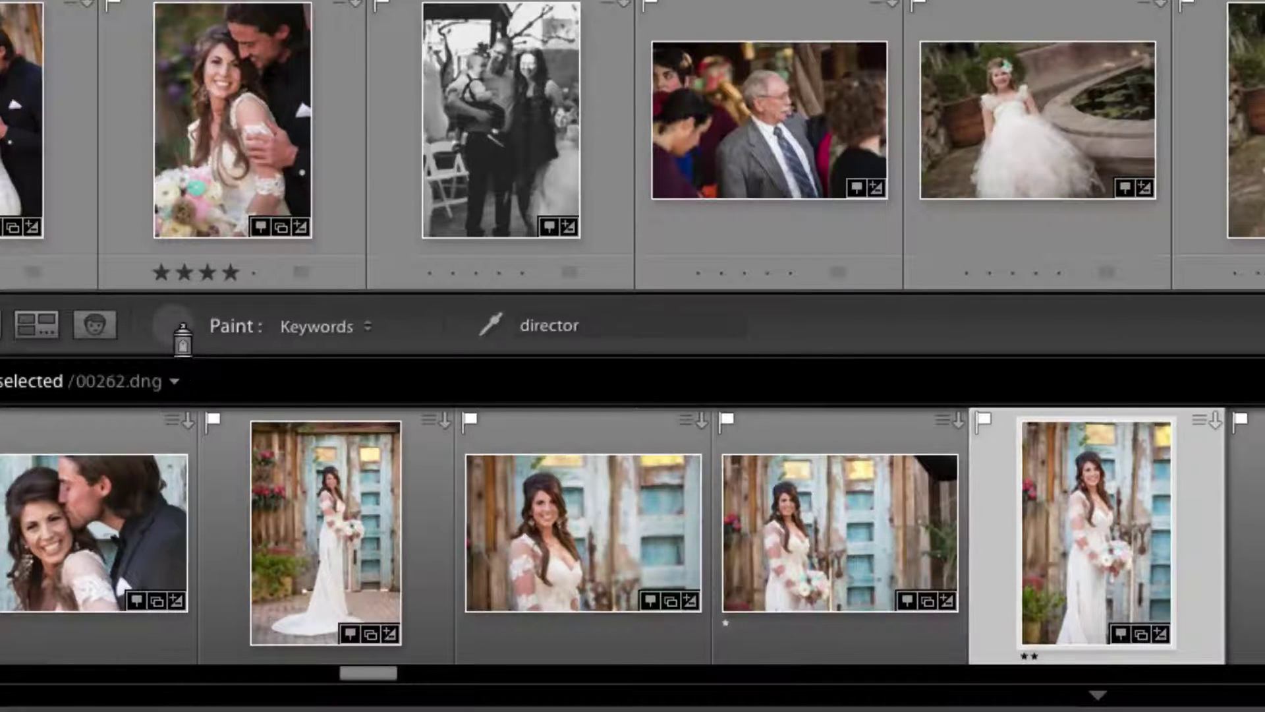
left_click(360, 333)
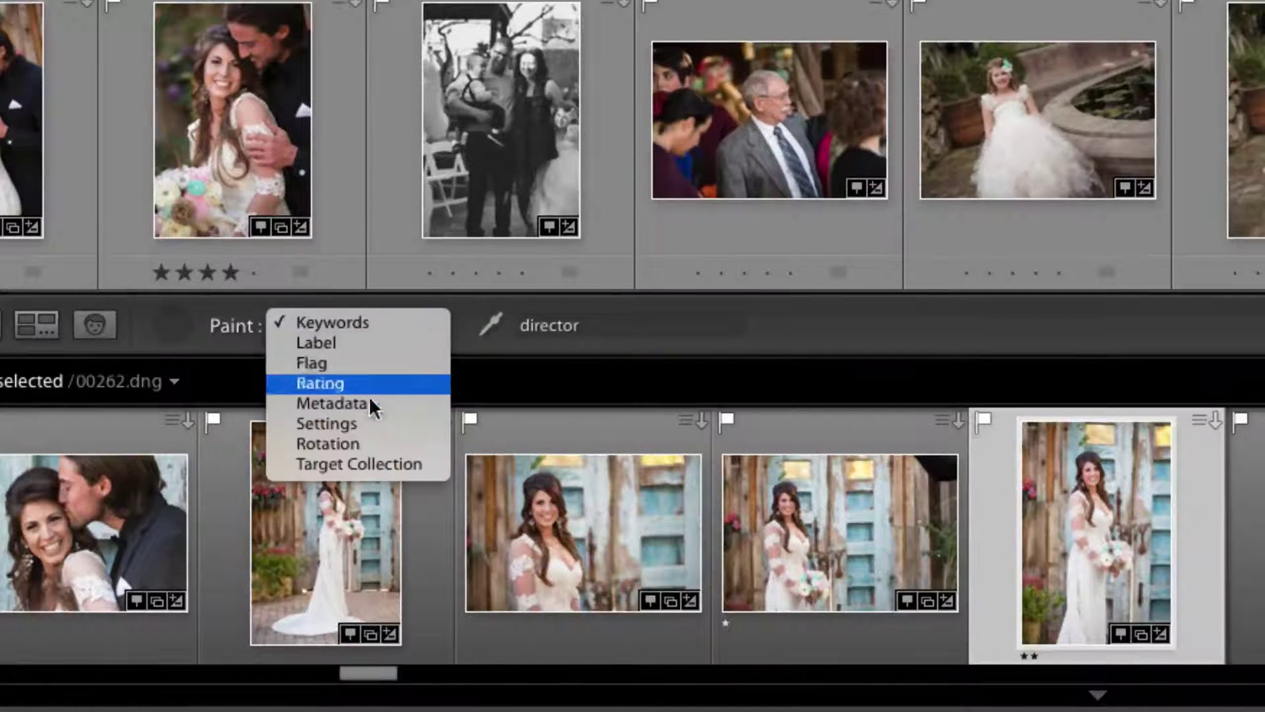
left_click(381, 422)
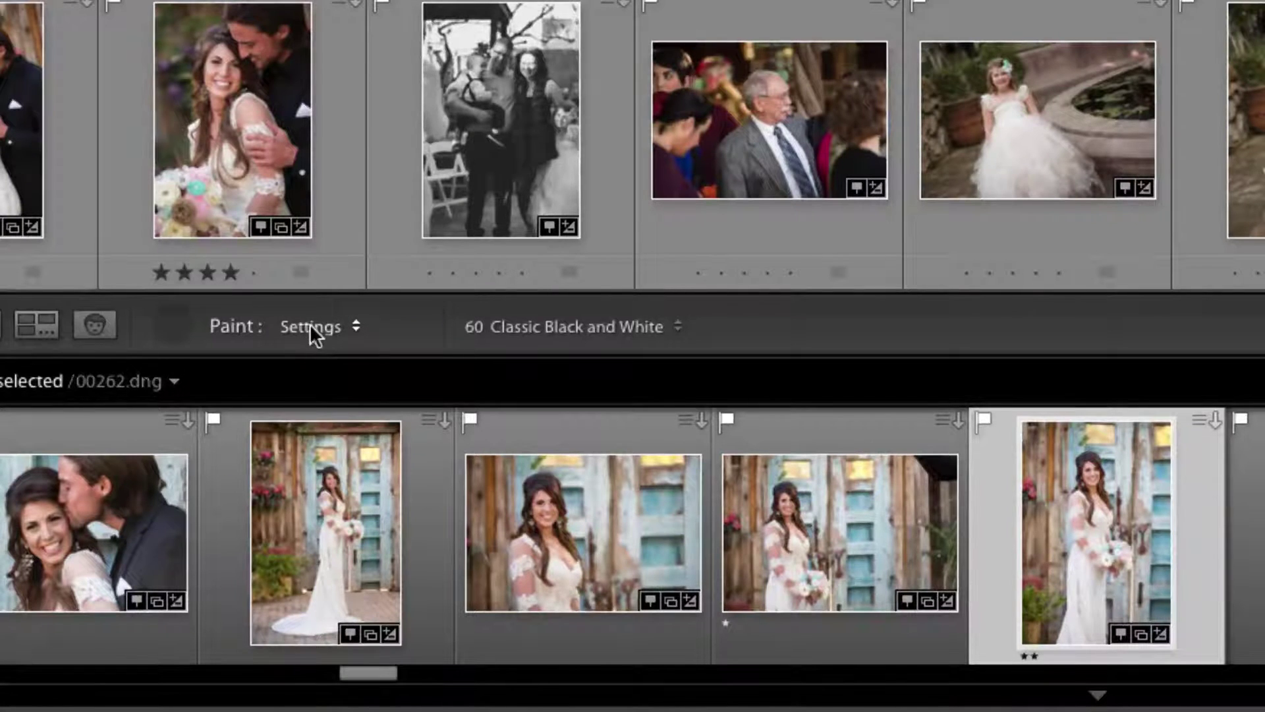
left_click(610, 331)
scroll(596, 602, "down", 5)
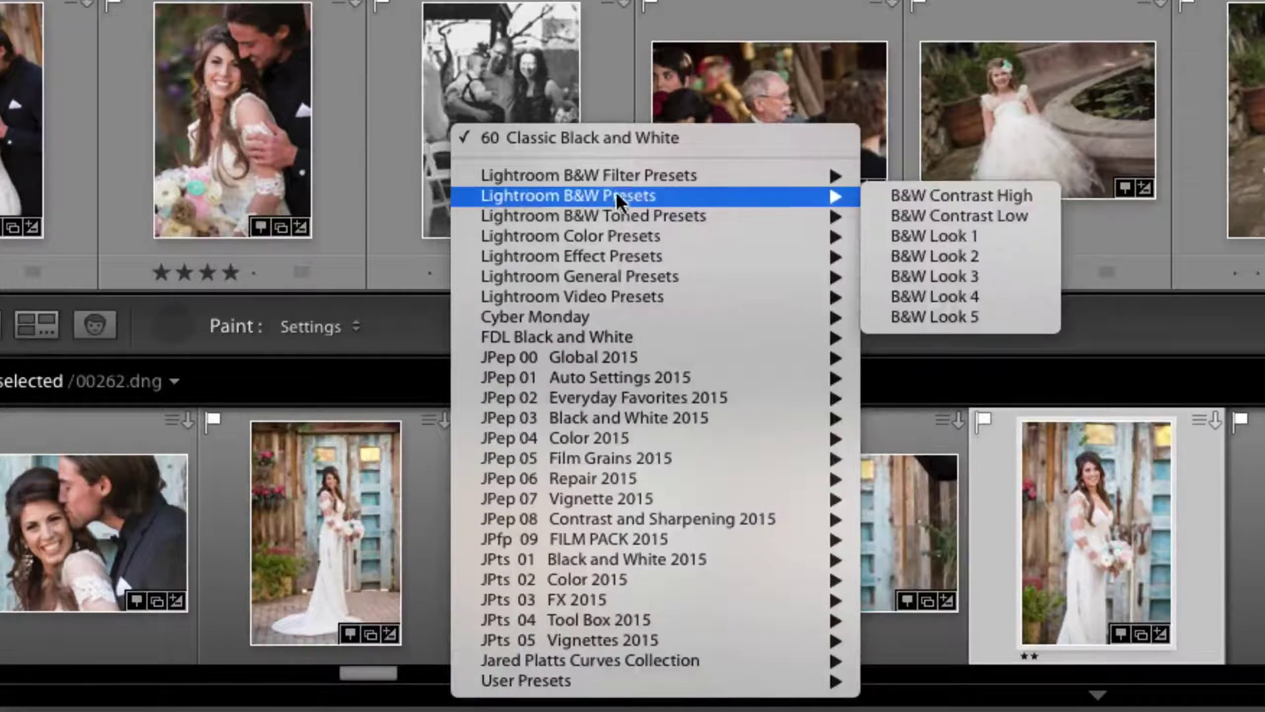
mouse_move(582, 443)
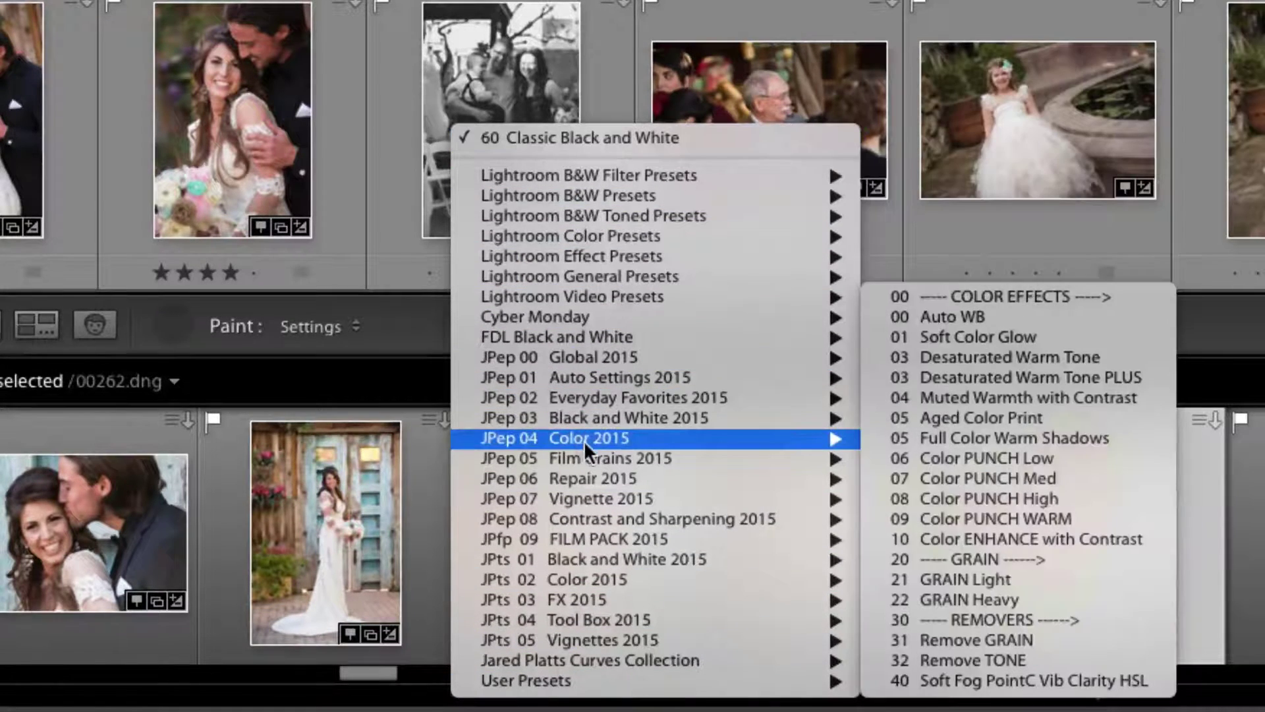
mouse_move(581, 320)
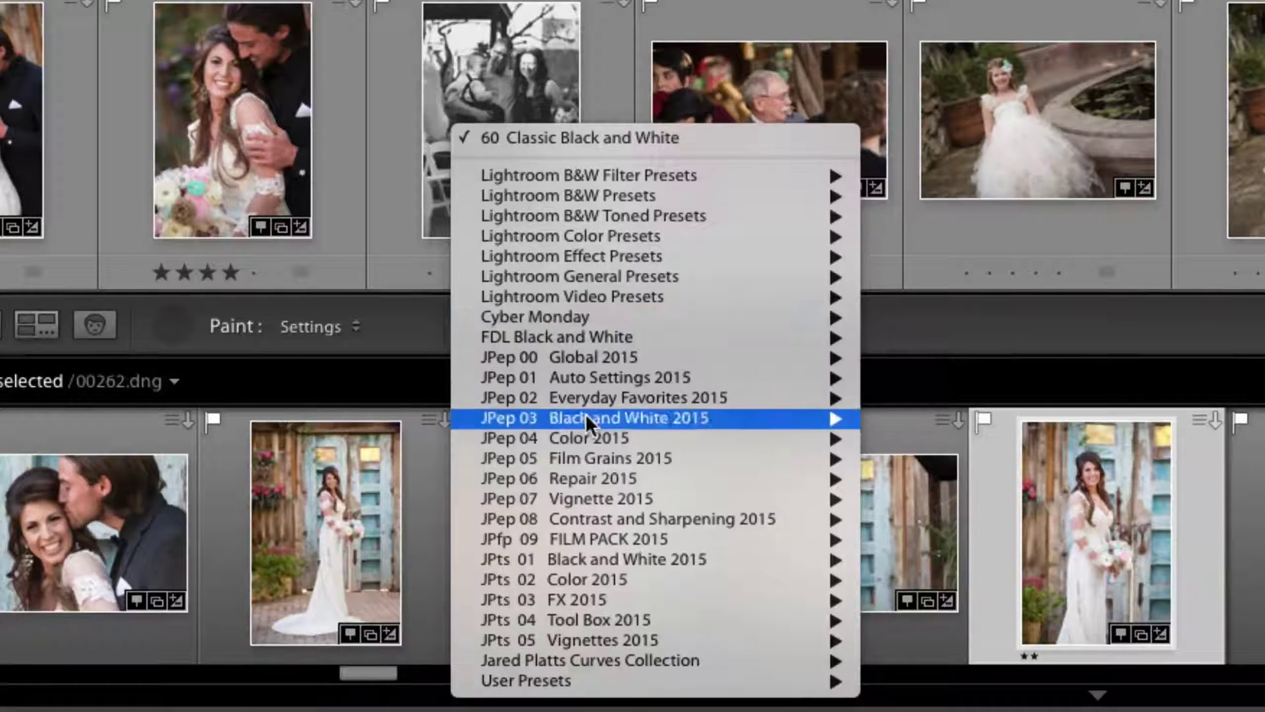
mouse_move(603, 598)
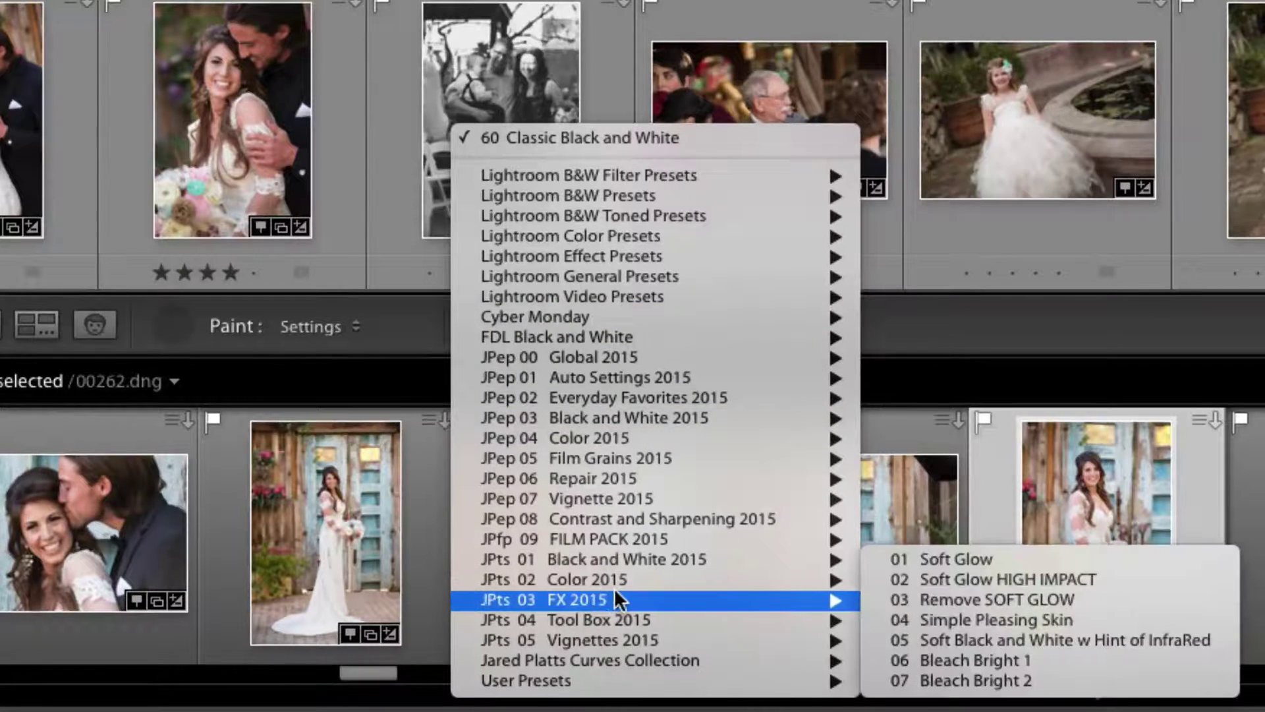
mouse_move(759, 669)
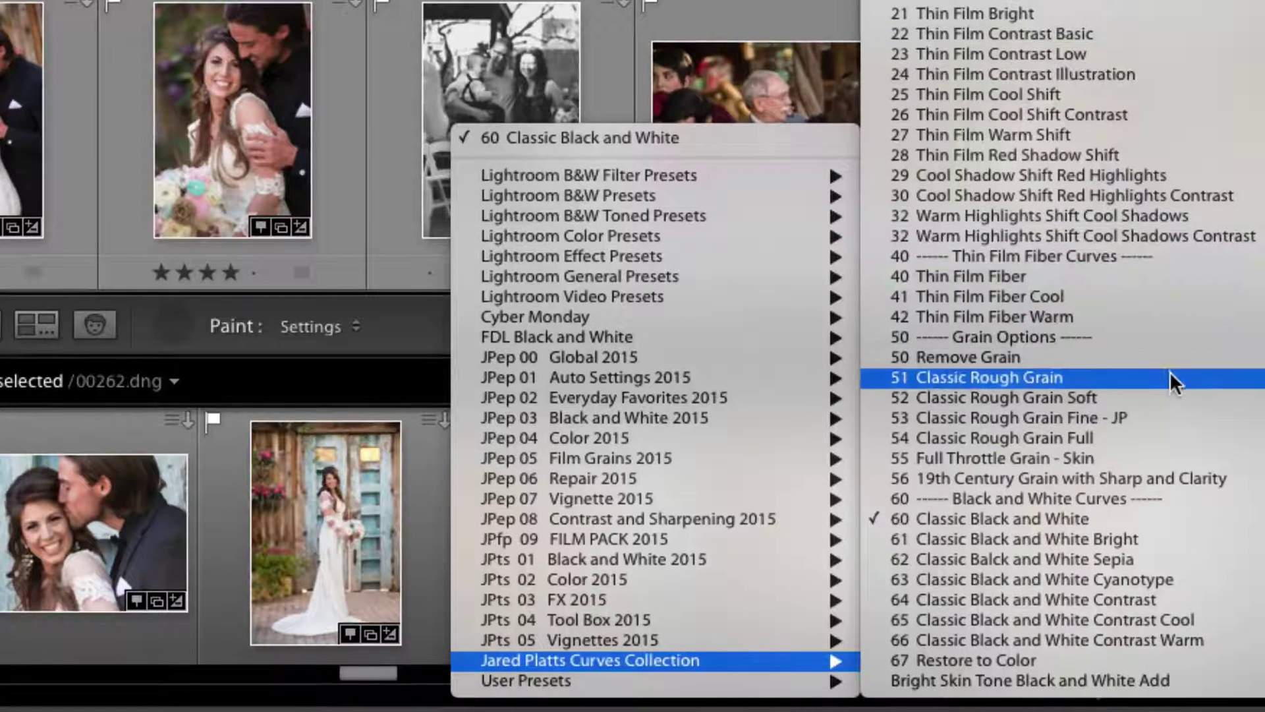
left_click(1020, 520)
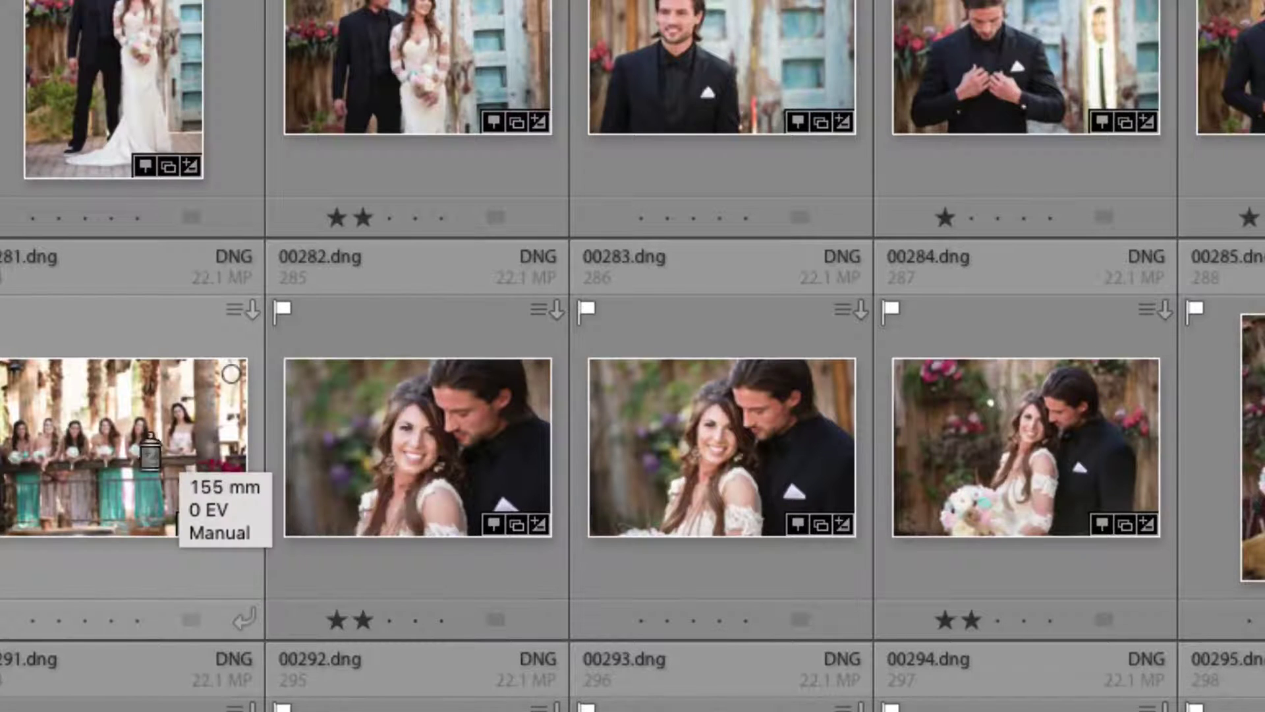
Step: Paint the black-and-white preset onto photos 00301, 00309, 00310, 00314, 00315 and 00317
scroll(215, 439, "down", 2)
scroll(204, 540, "down", 5)
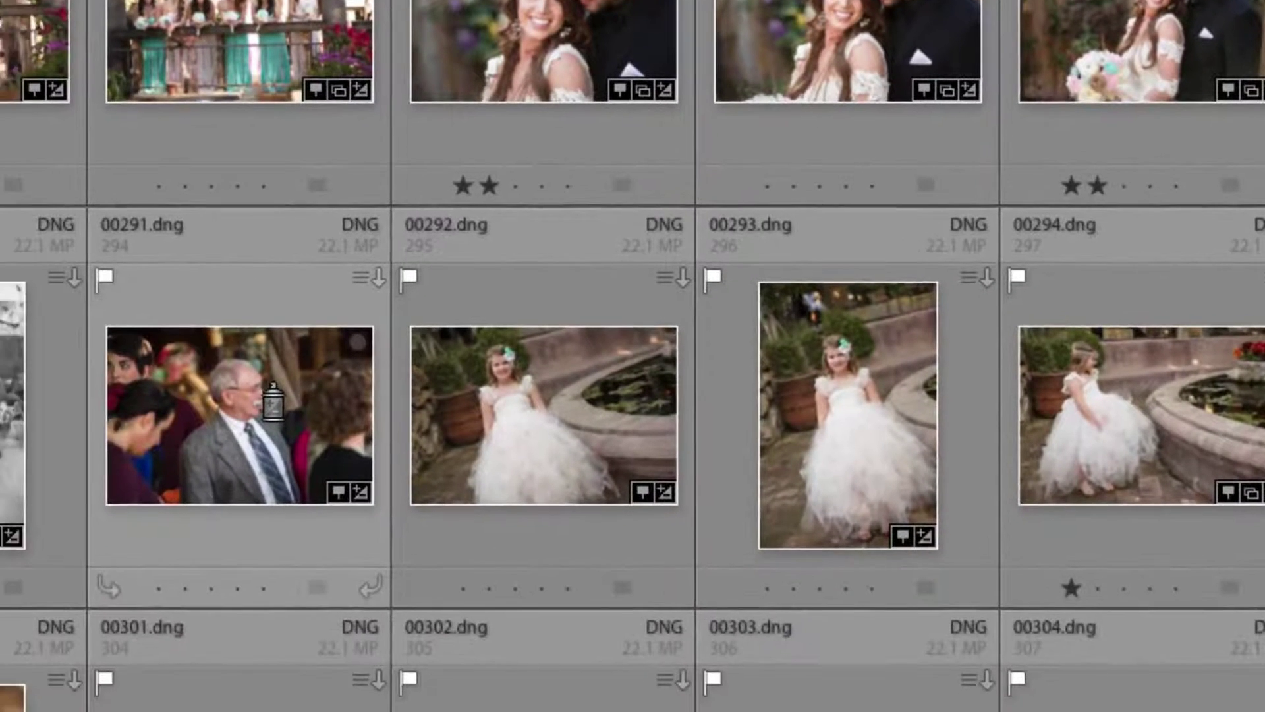
left_click(273, 400)
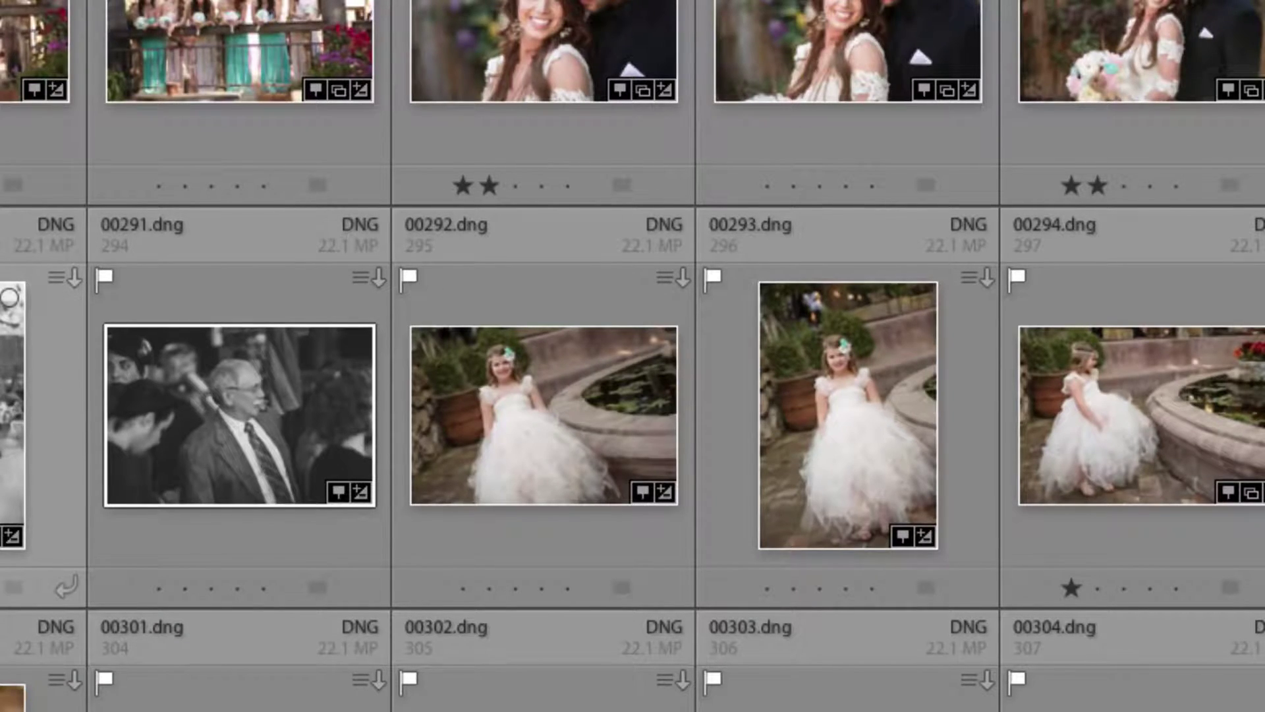
scroll(33, 410, "down", 3)
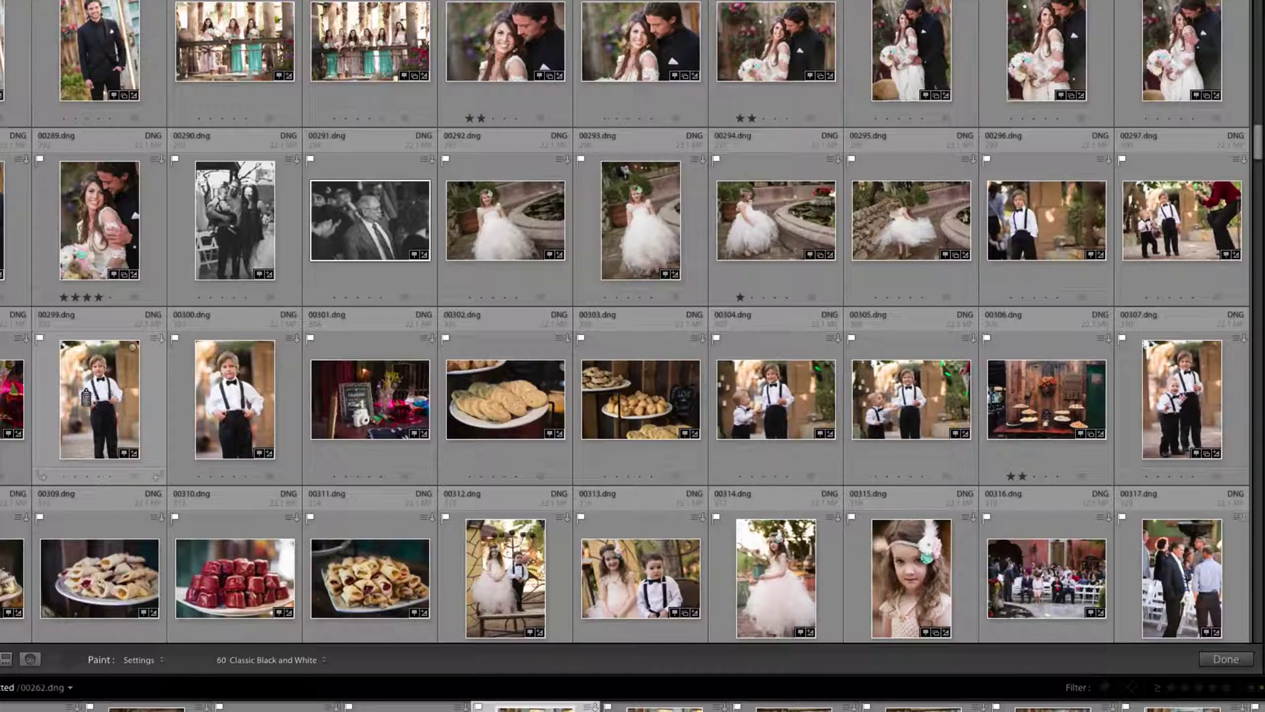
left_click(89, 398)
left_click(199, 396)
left_click(751, 403)
left_click(909, 398)
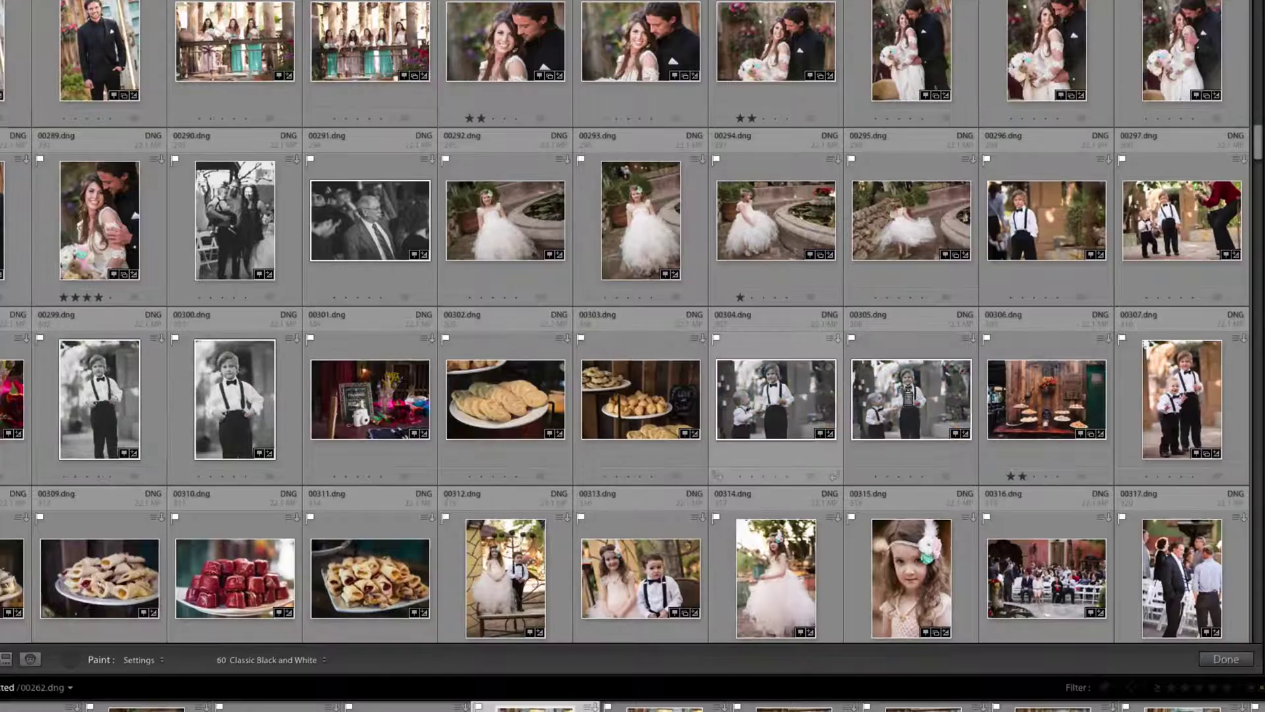
left_click(1192, 390)
Step: Switch the grid to expanded cells and paint photo 00374 black and white
scroll(982, 400, "down", 3)
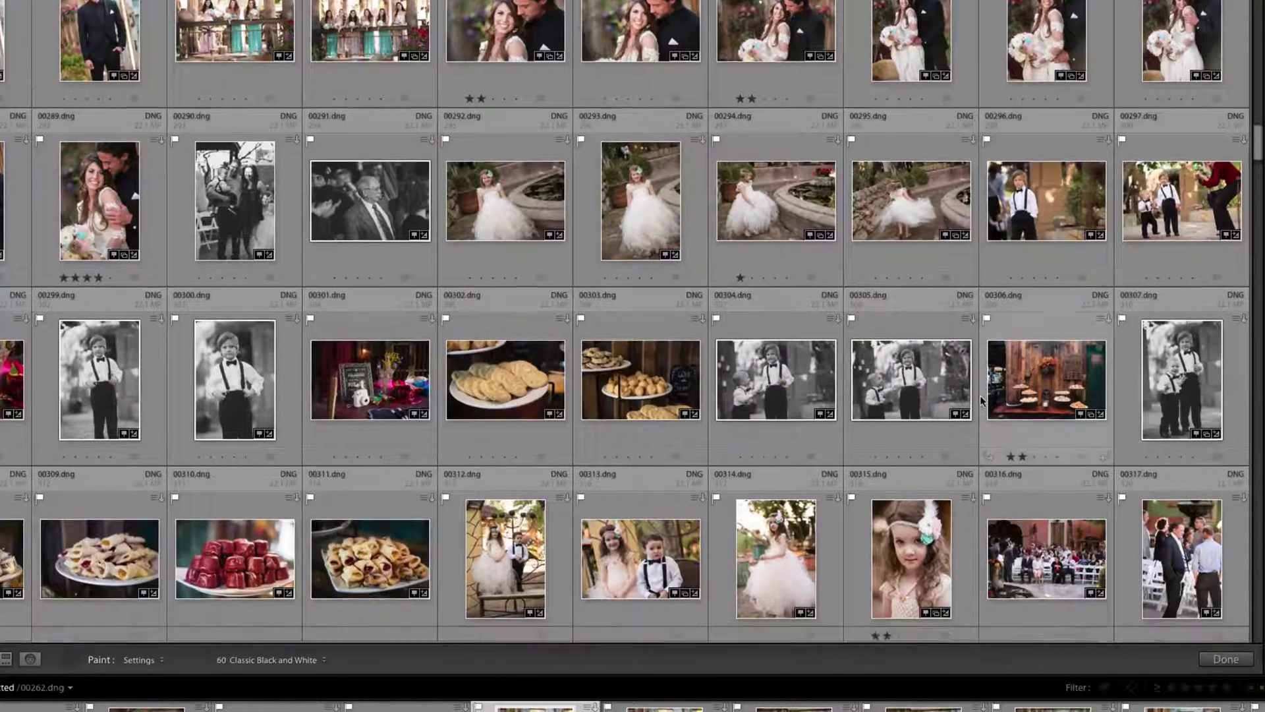
scroll(981, 400, "down", 2)
left_click_drag(635, 369, 488, 379)
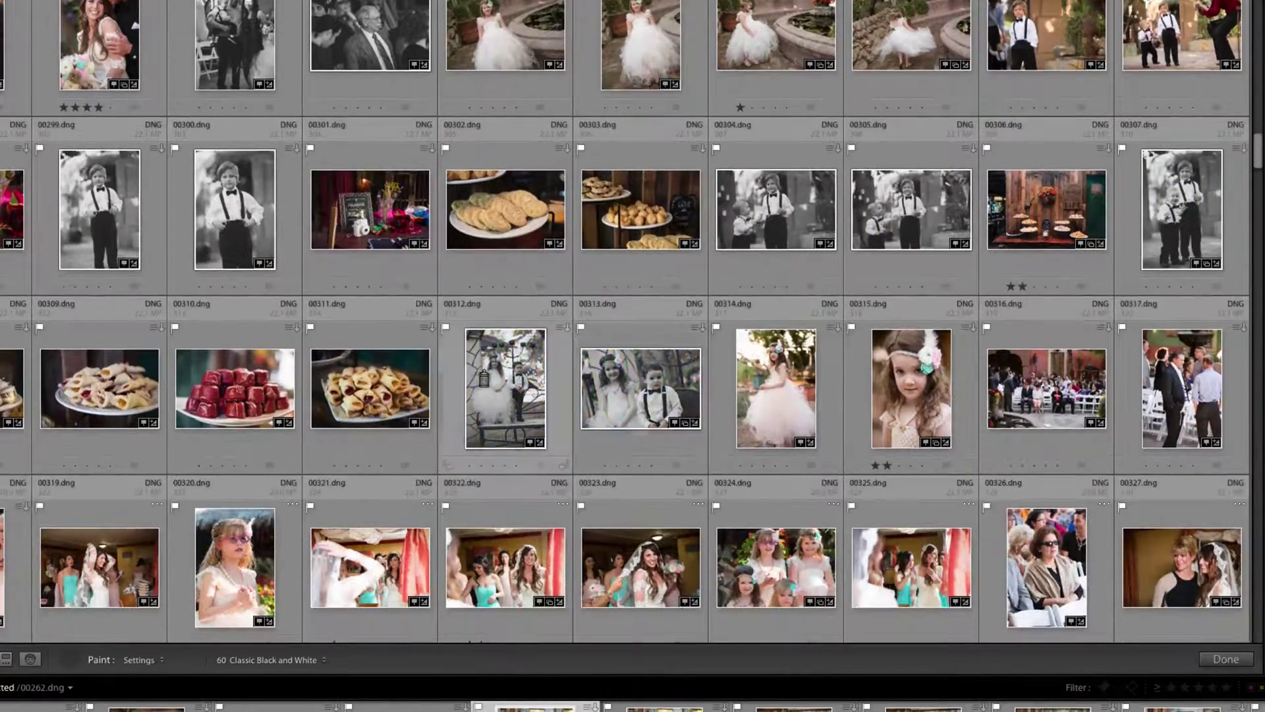
scroll(852, 385, "down", 3)
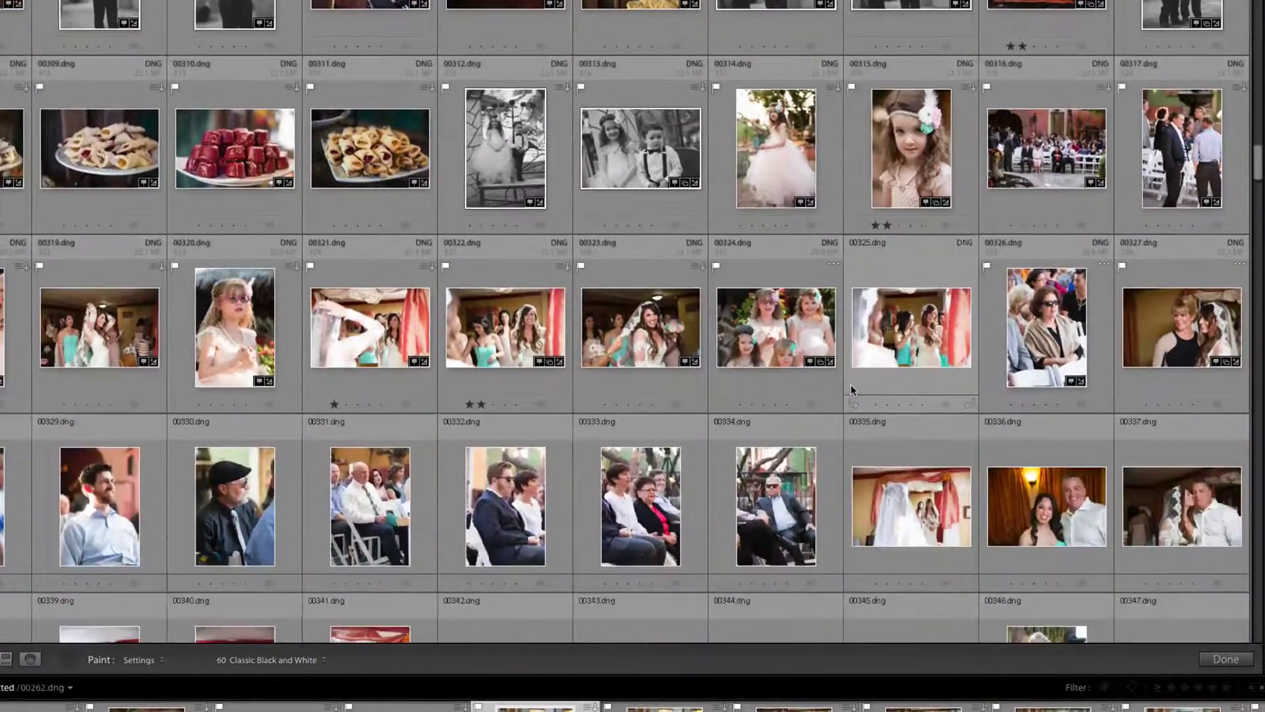
scroll(851, 387, "down", 1)
scroll(852, 389, "down", 7)
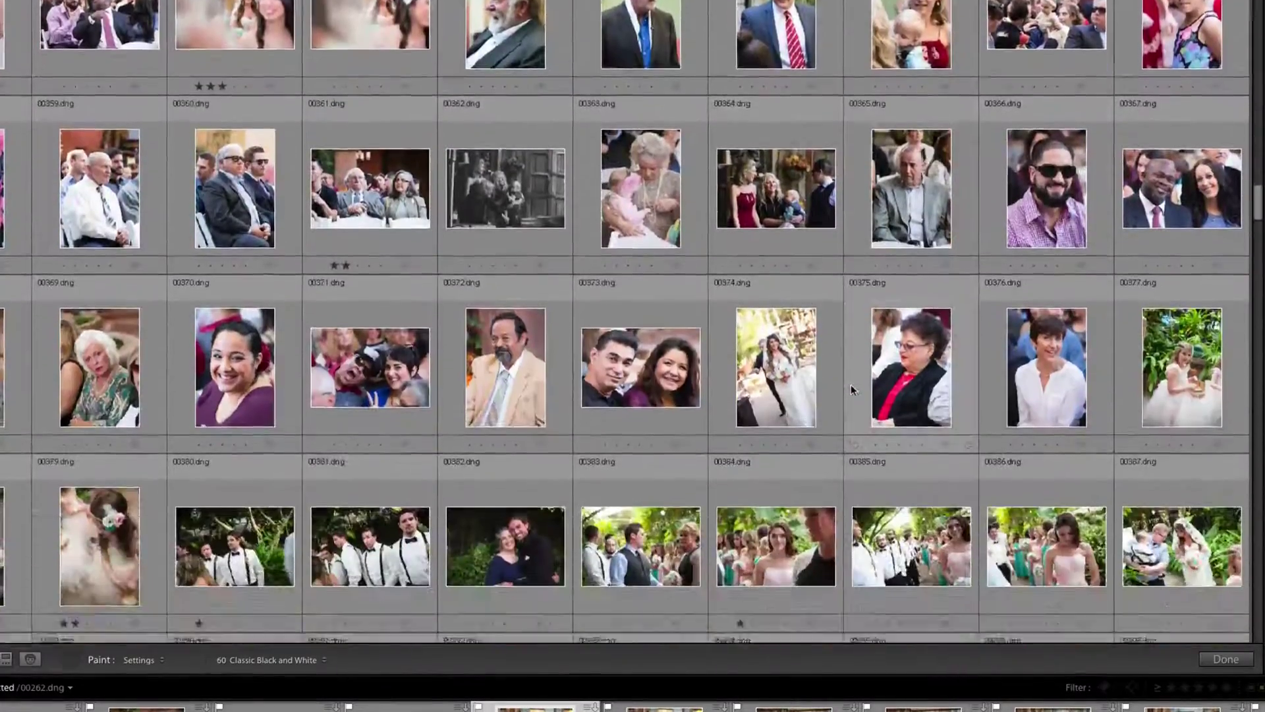
scroll(851, 390, "down", 1)
key("j")
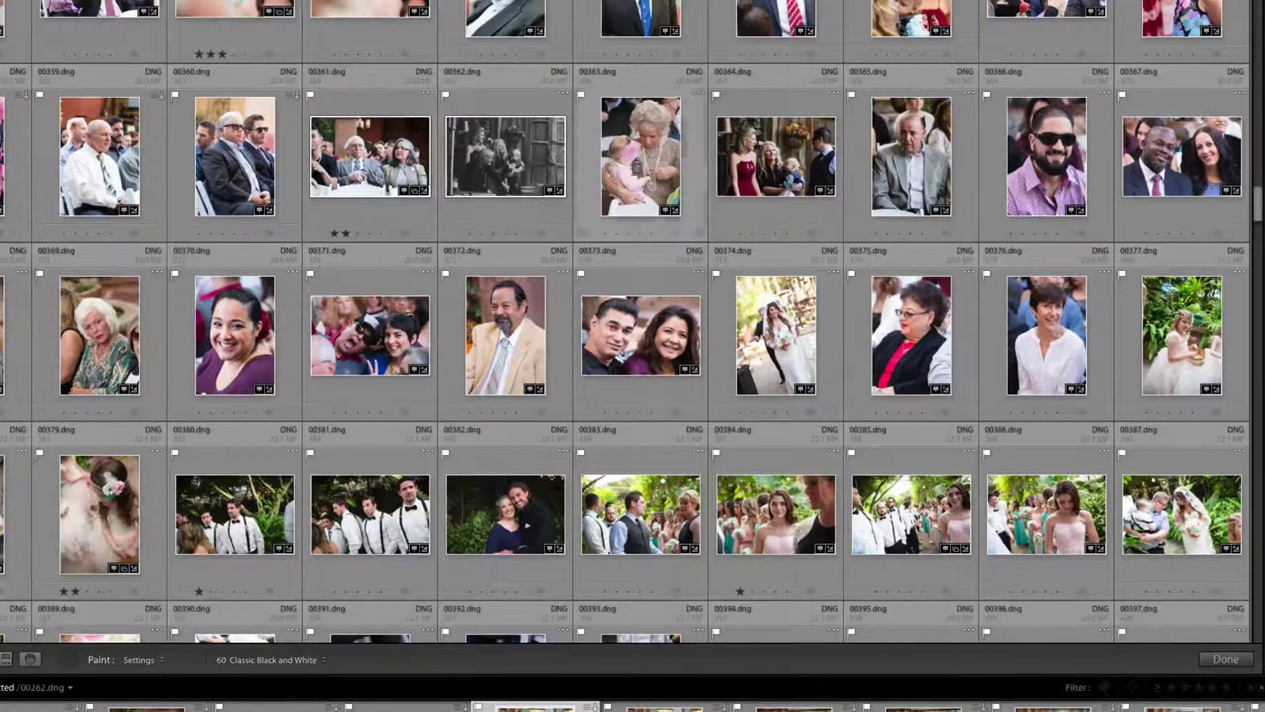
left_click(789, 173)
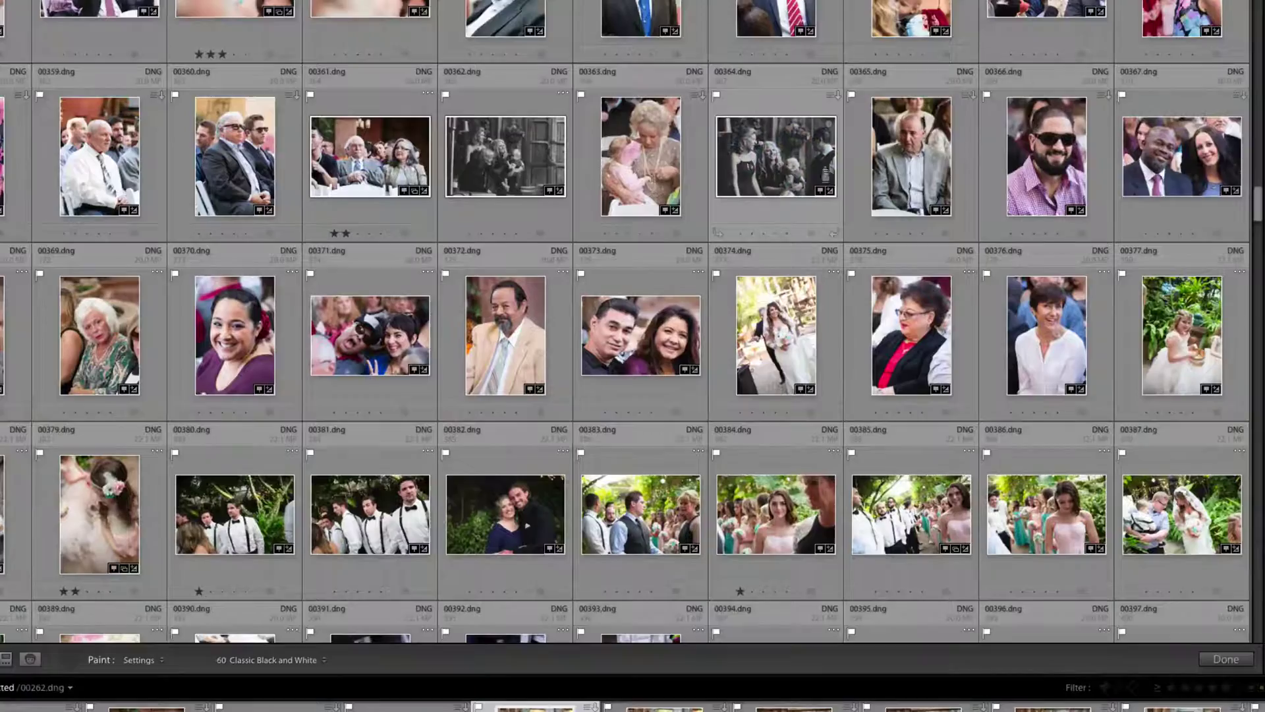
Step: Cycle the cell view to show file names and badges, then paint 00399 and 00405 black and white
scroll(1082, 228, "down", 10)
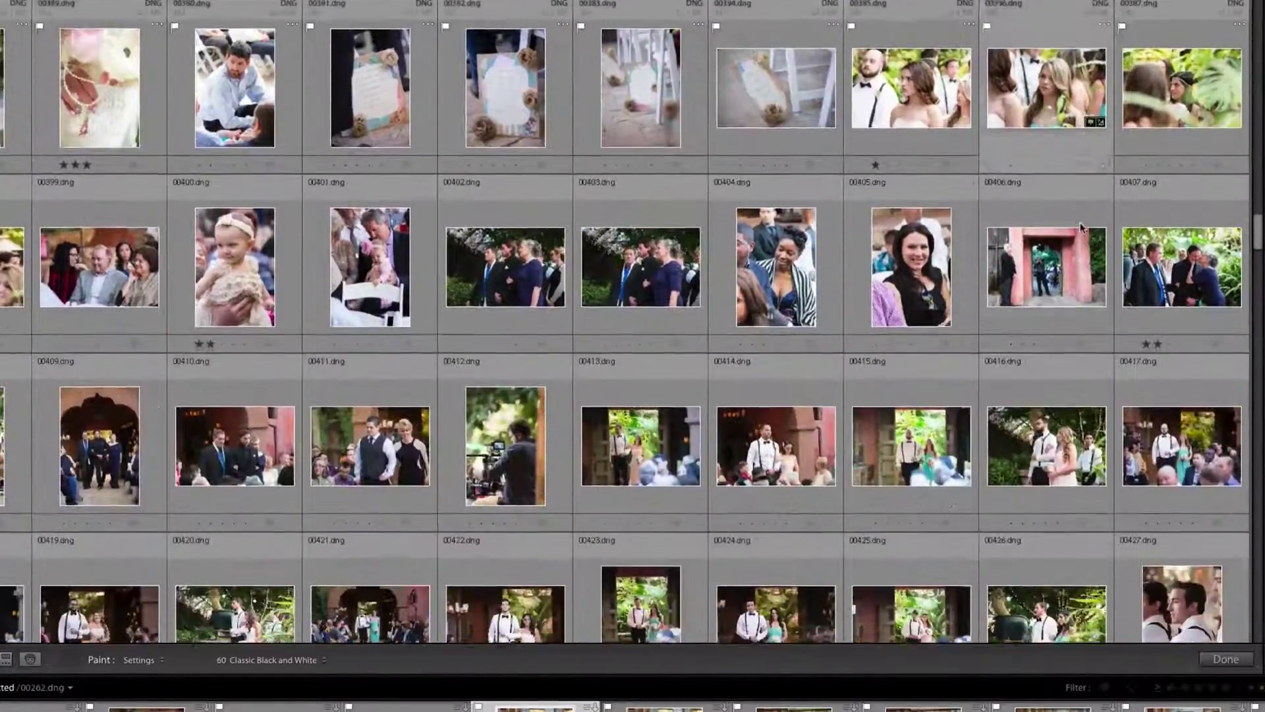
scroll(1081, 227, "down", 3)
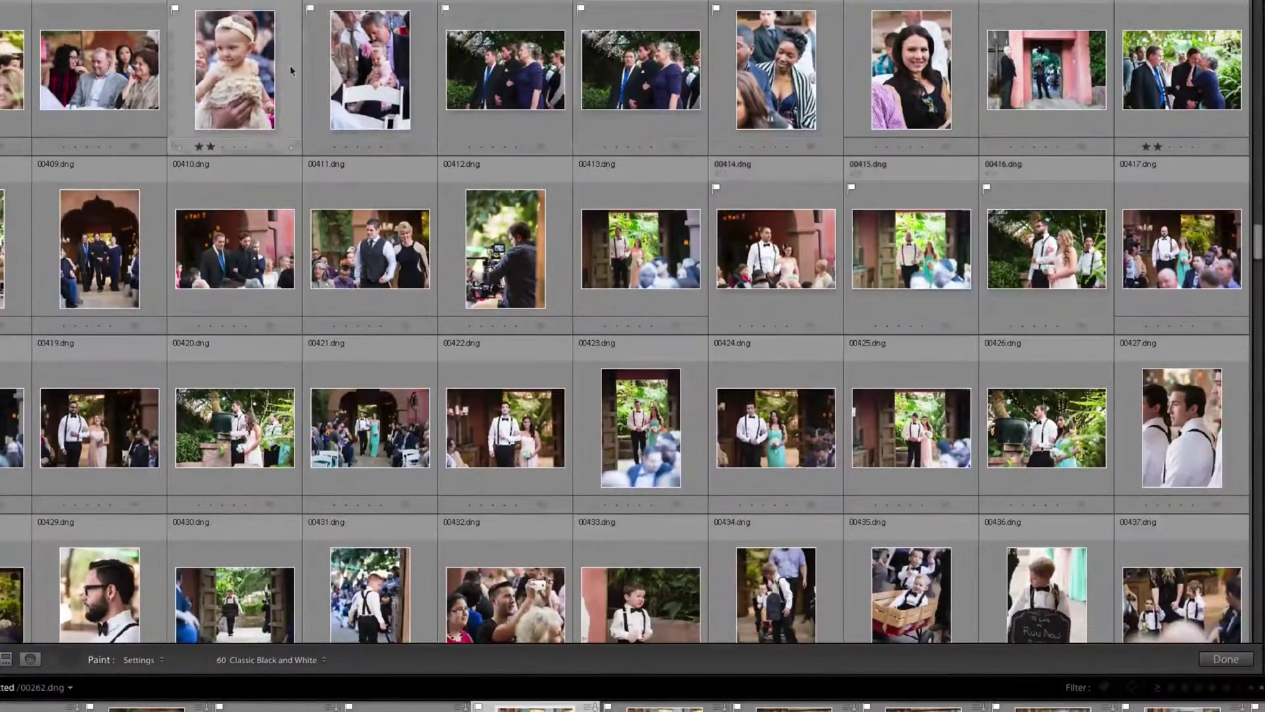
key("j")
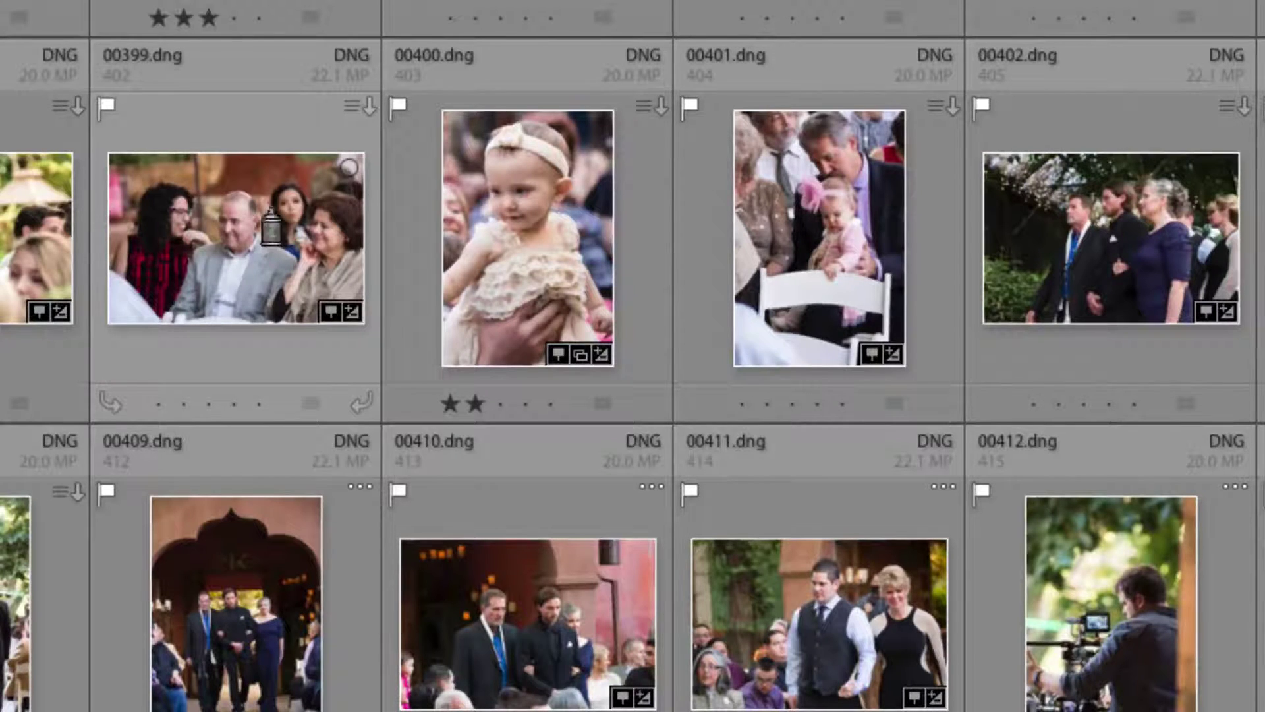
left_click(189, 216)
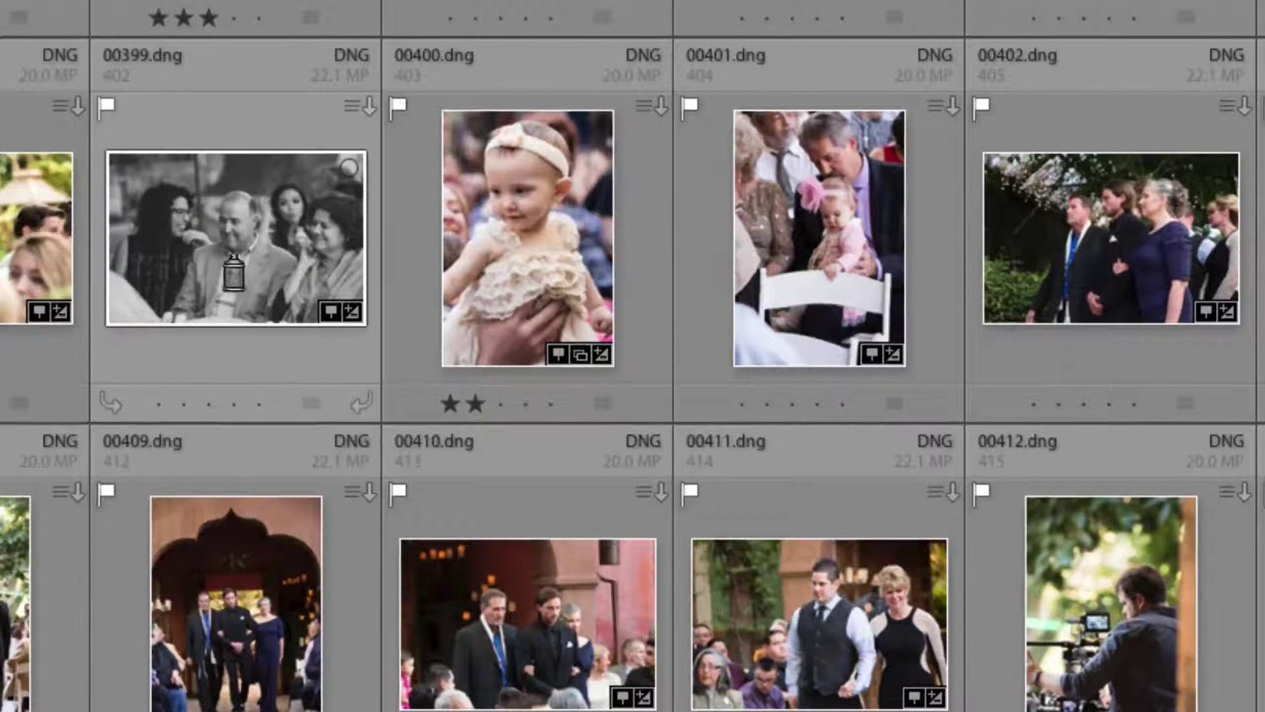
left_click(218, 211)
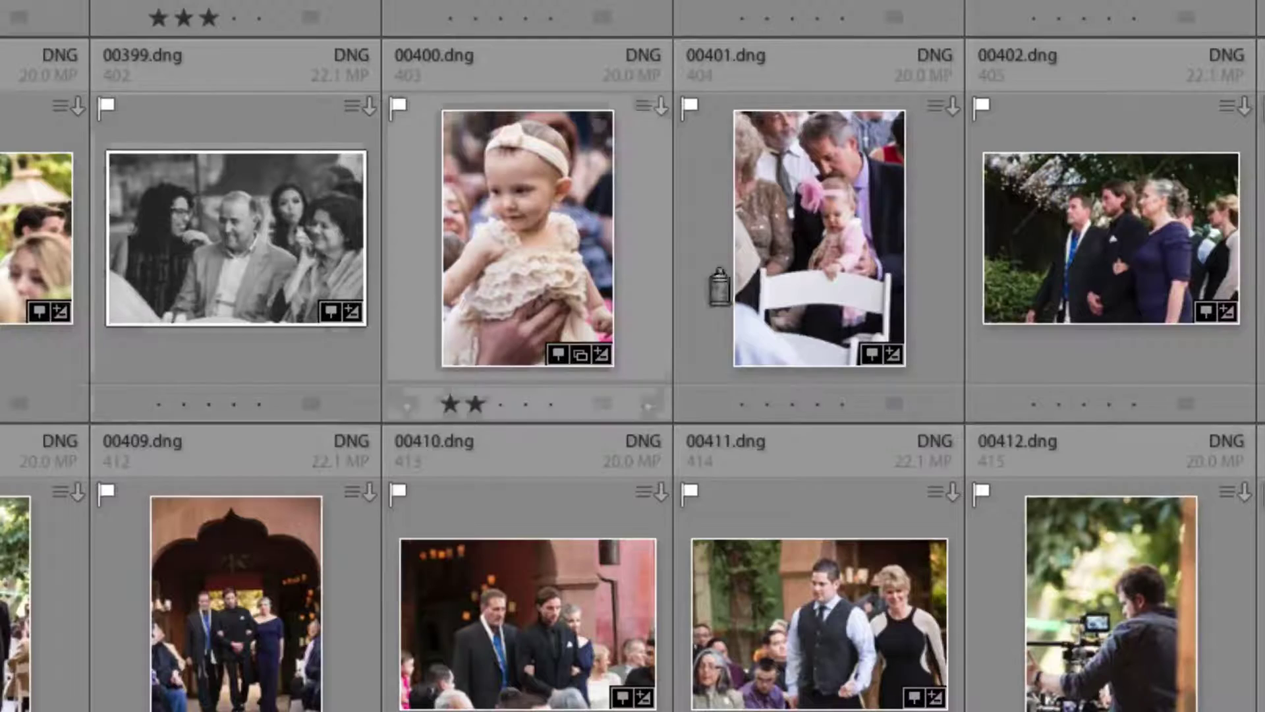
scroll(718, 286, "down", 2)
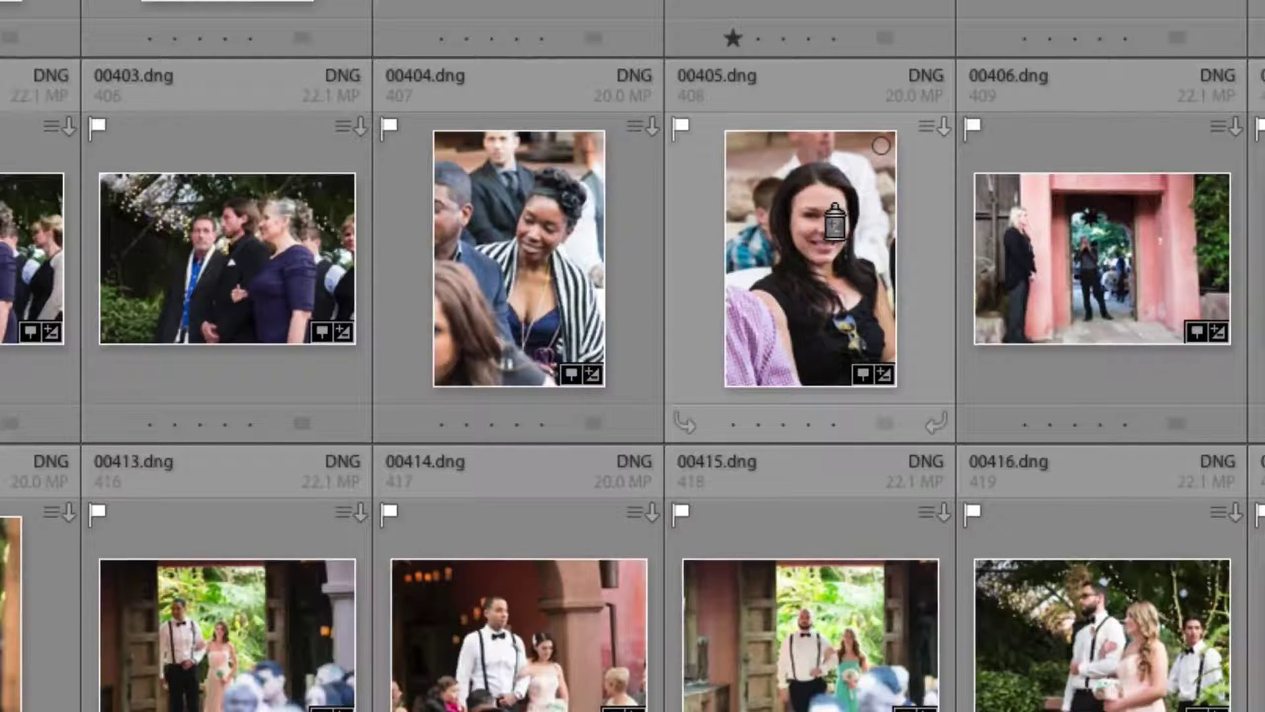
left_click(832, 300)
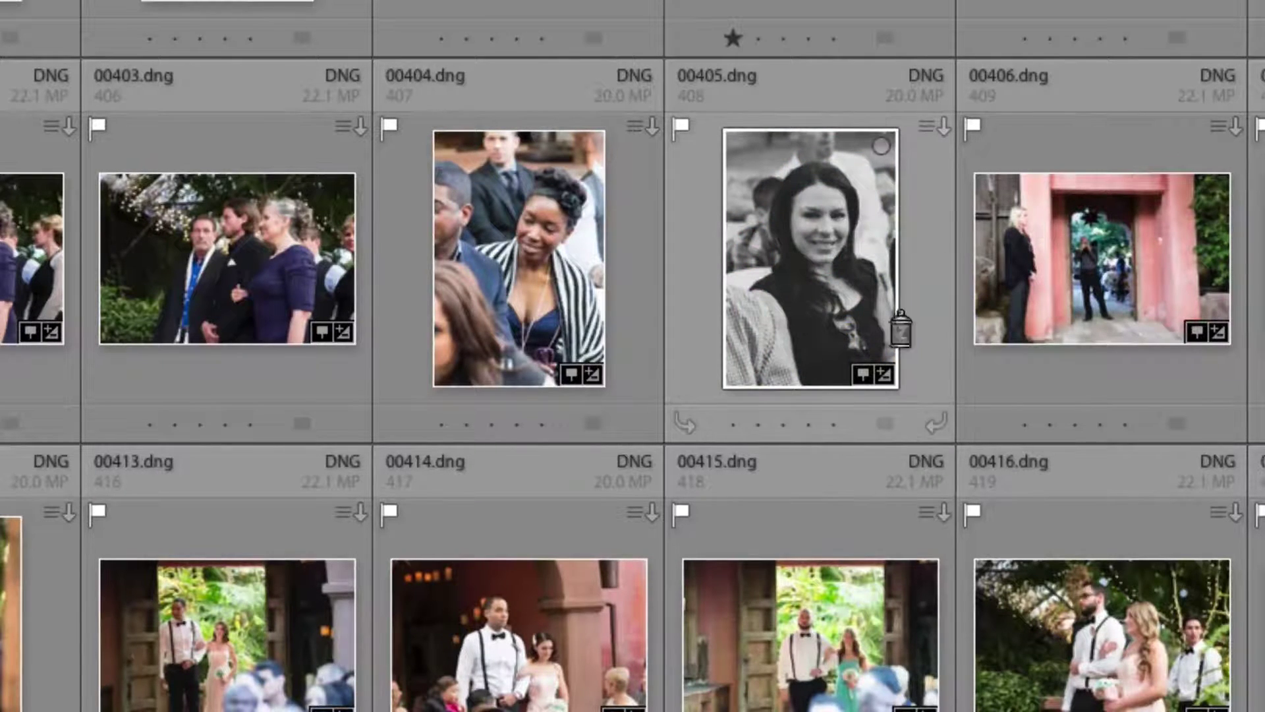
scroll(1044, 587, "down", 5)
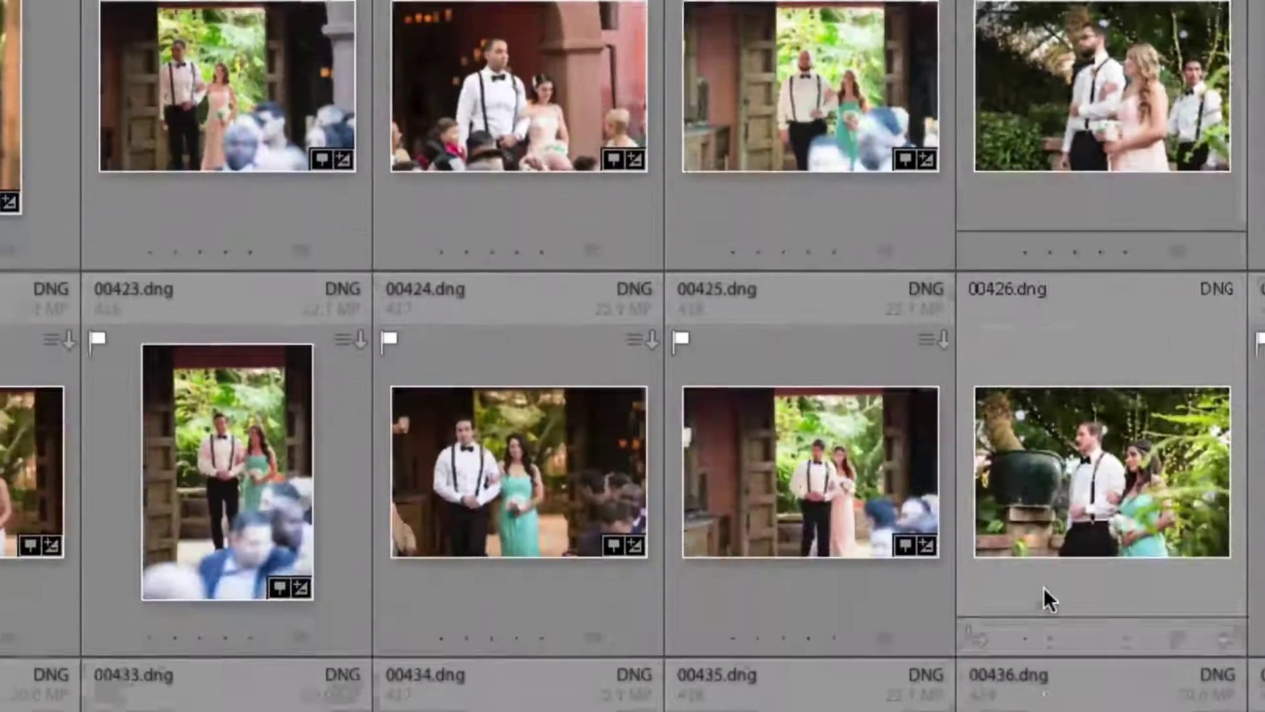
scroll(1043, 587, "down", 3)
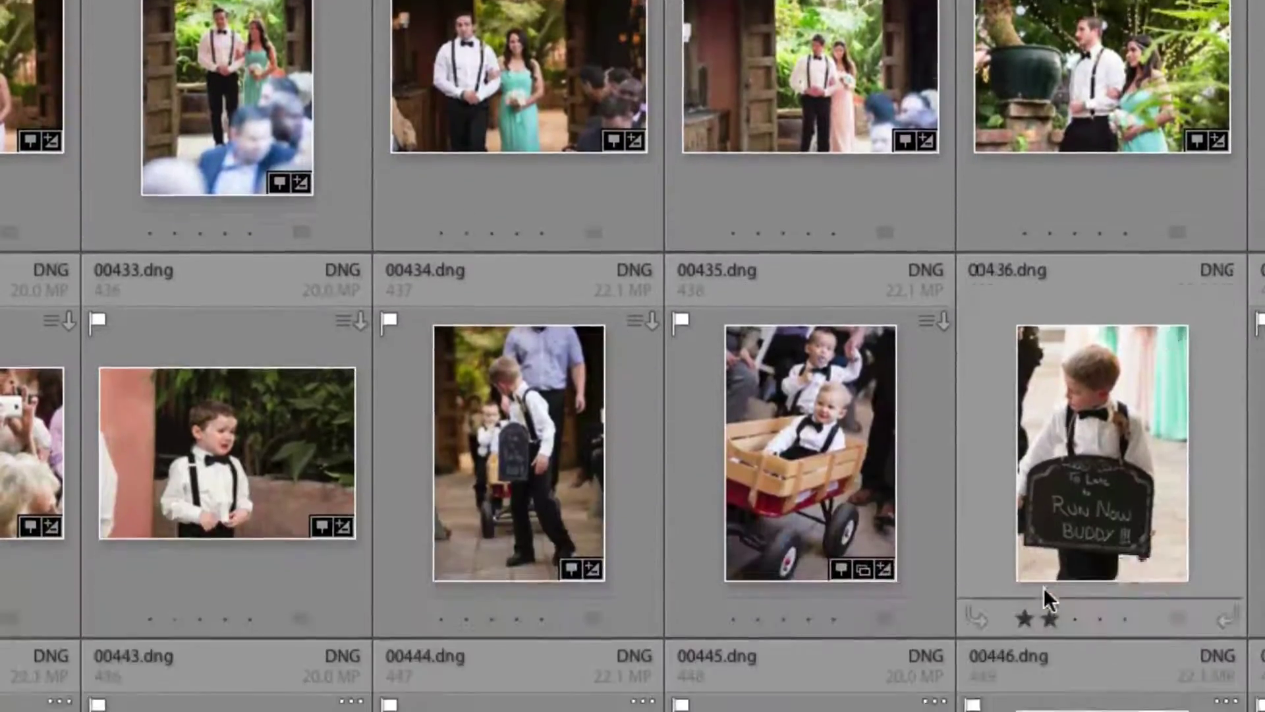
scroll(765, 464, "down", 9)
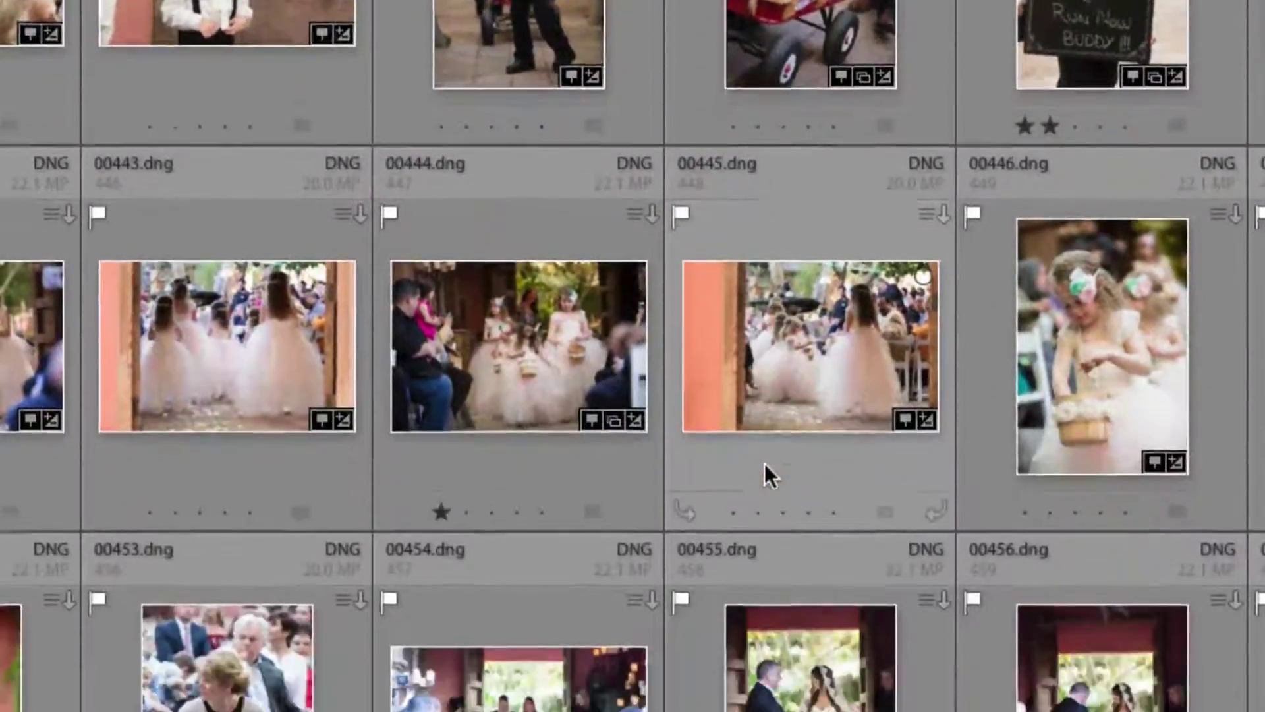
scroll(764, 464, "down", 4)
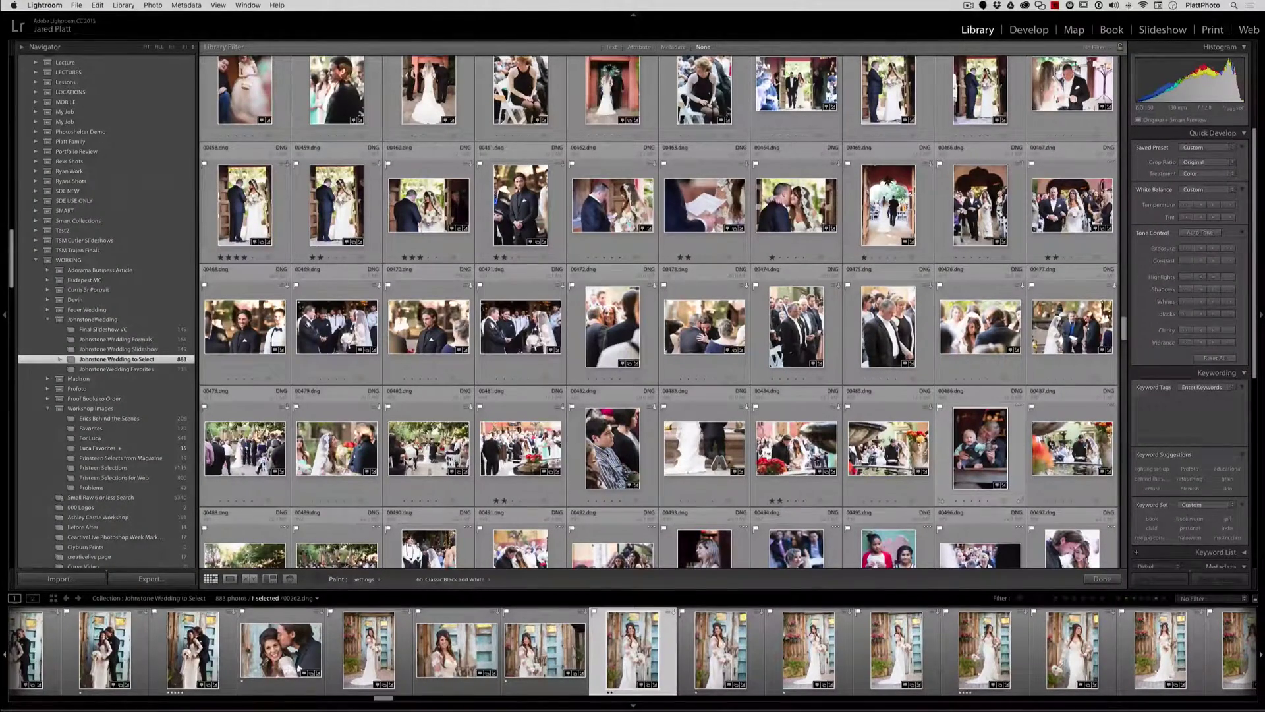
Step: Paint photo 00486 black and white, then show the JPep 02 Everyday Favorites 2015 preset submenu
left_click(979, 449)
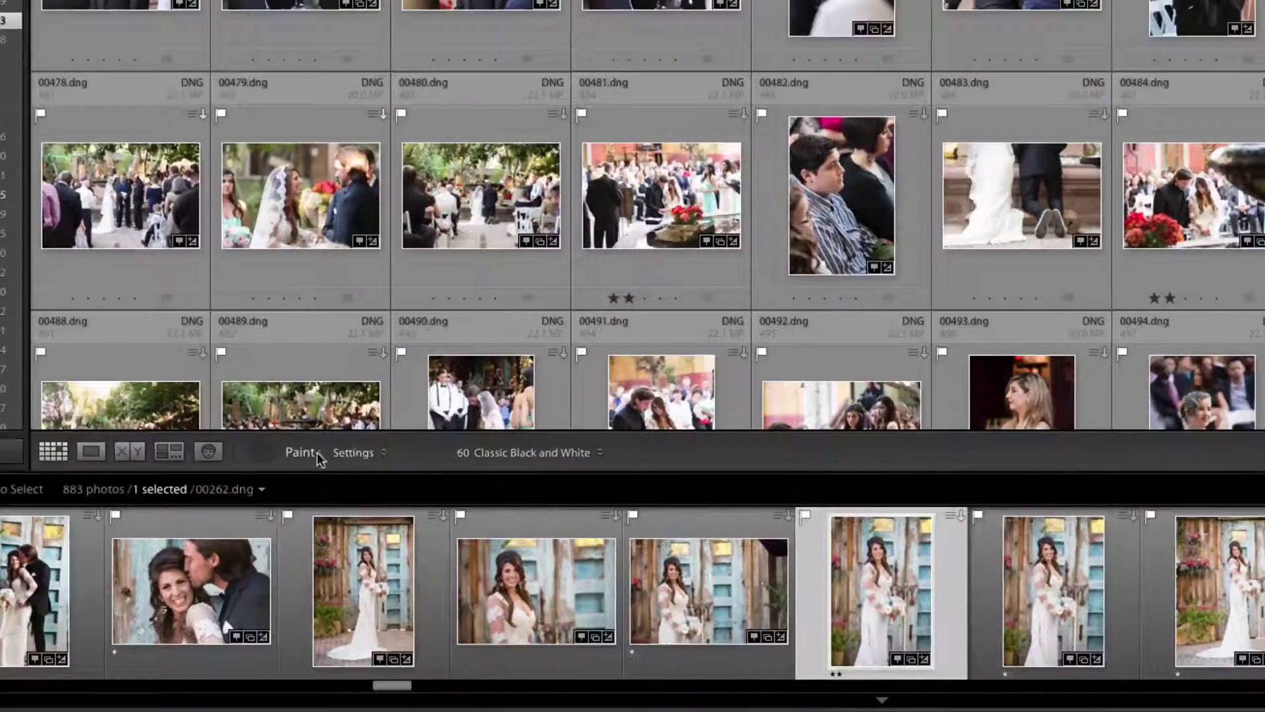
left_click(508, 454)
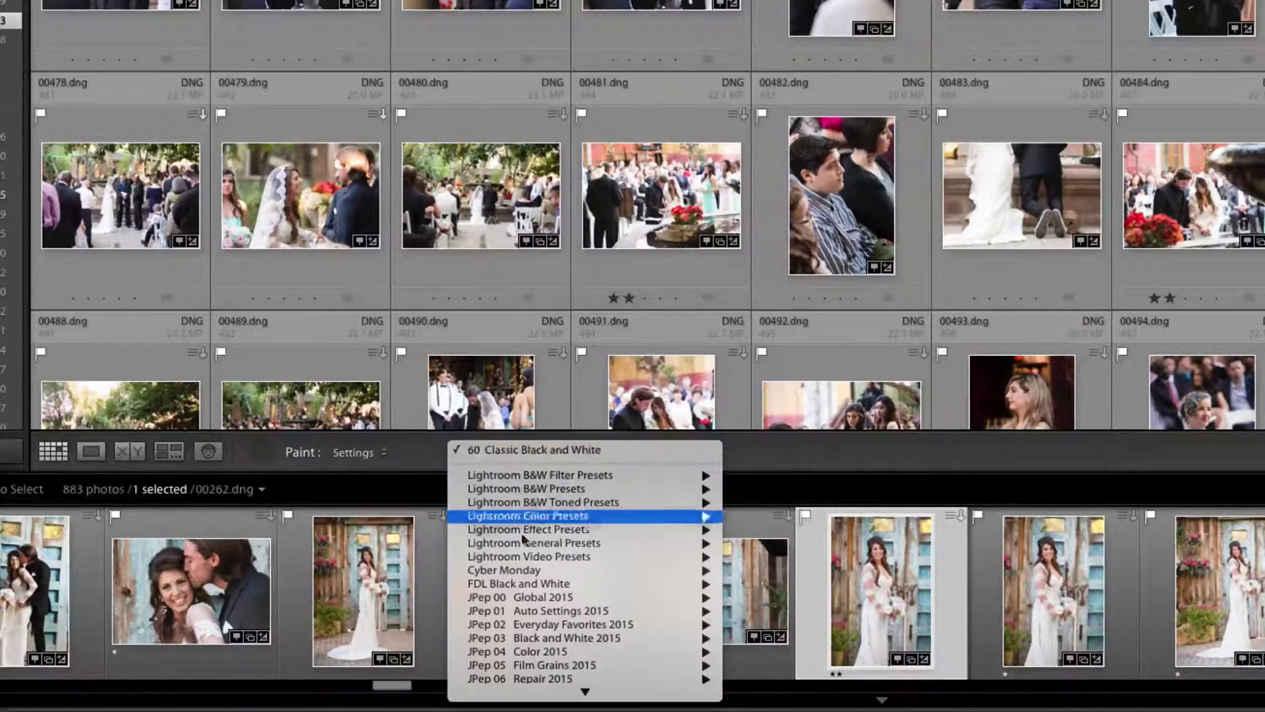
mouse_move(537, 708)
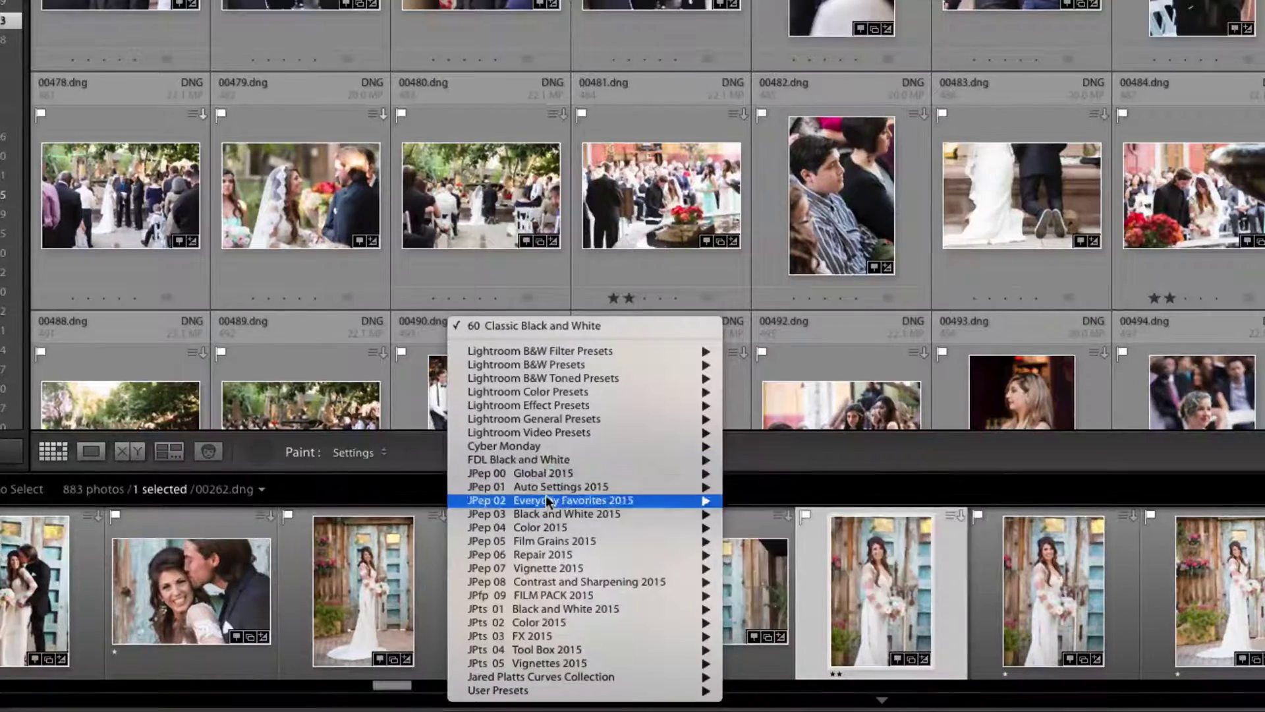
mouse_move(548, 503)
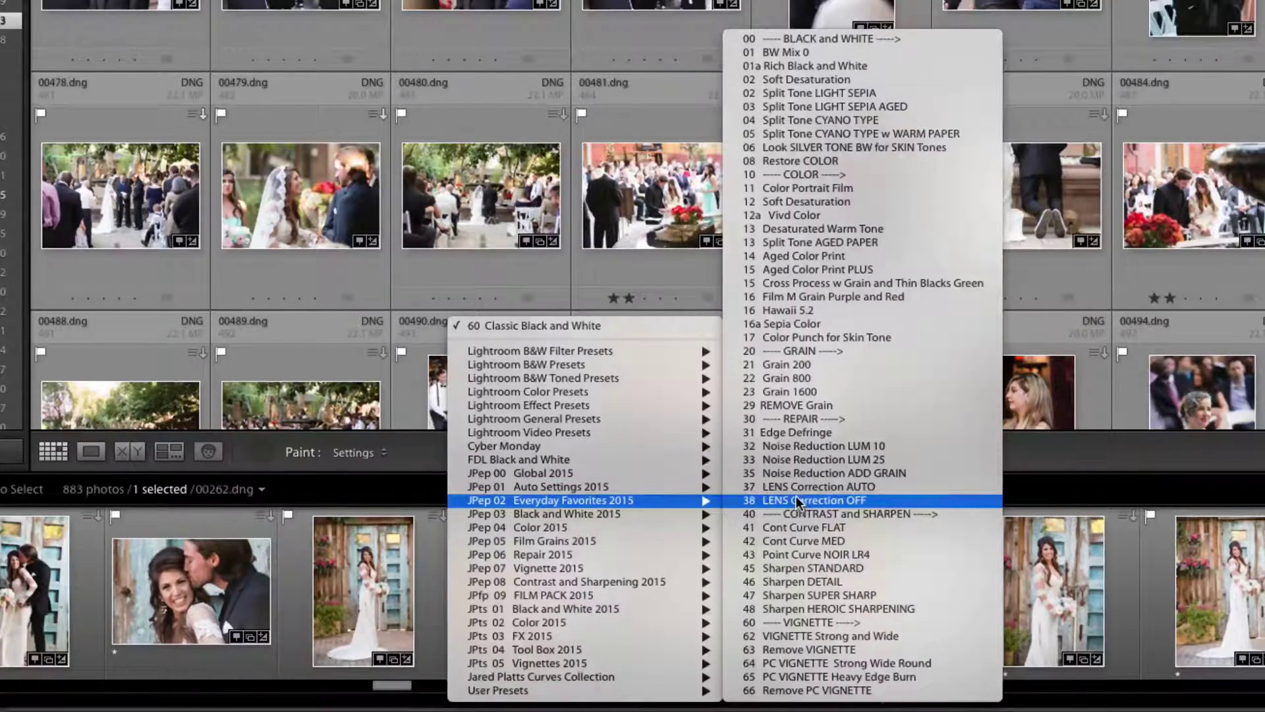
Step: Switch the paint preset to 11 Color Portrait Film and scroll to the couple portraits
left_click(828, 188)
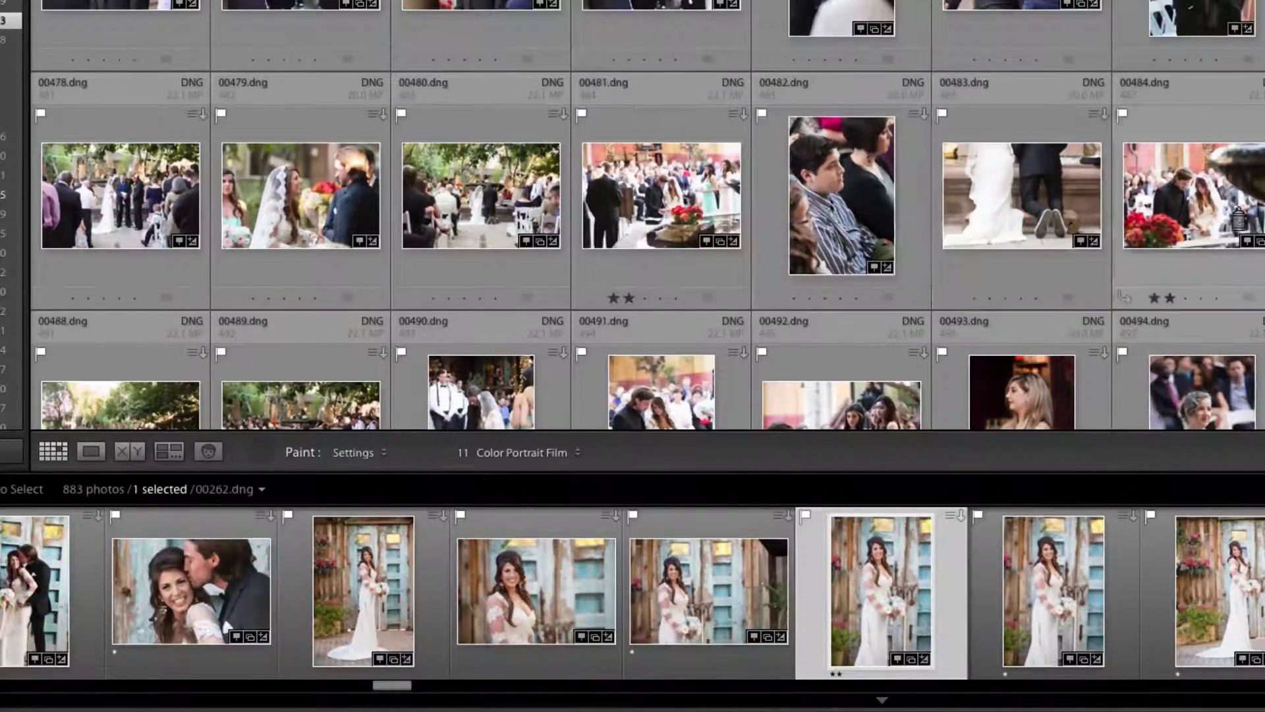
scroll(1229, 215, "up", 5)
scroll(1229, 215, "up", 15)
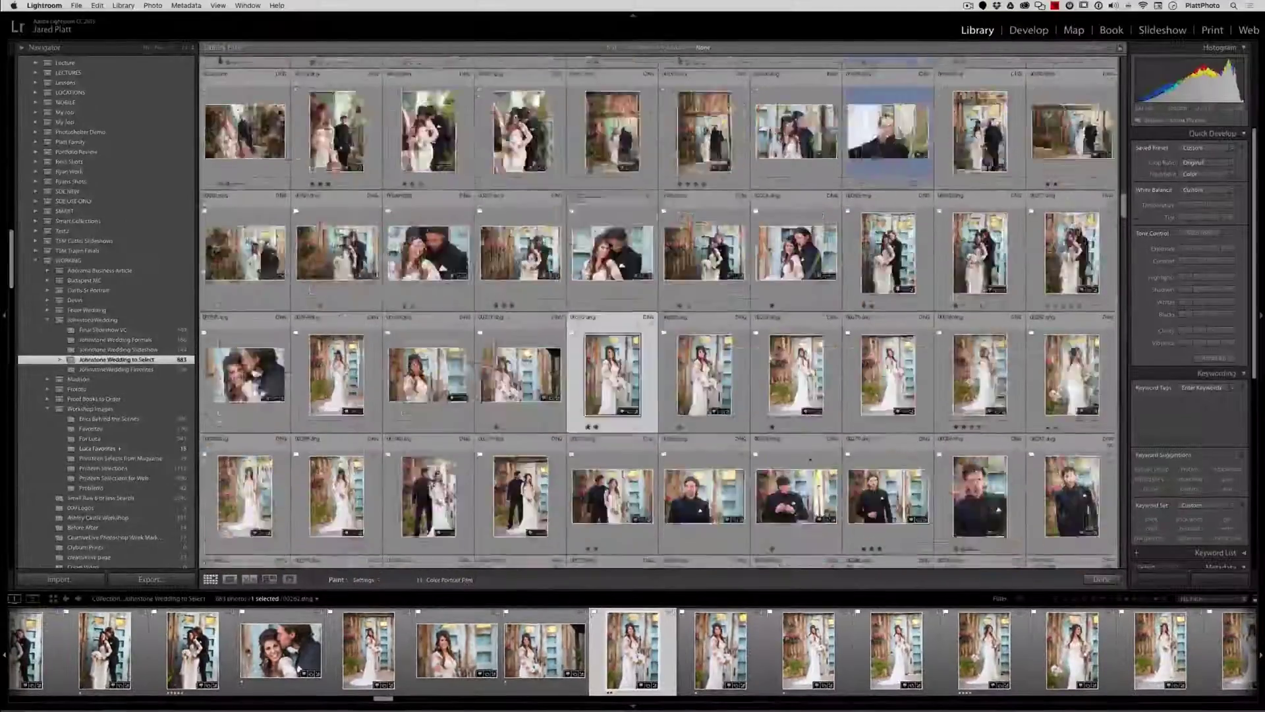
scroll(659, 313, "up", 10)
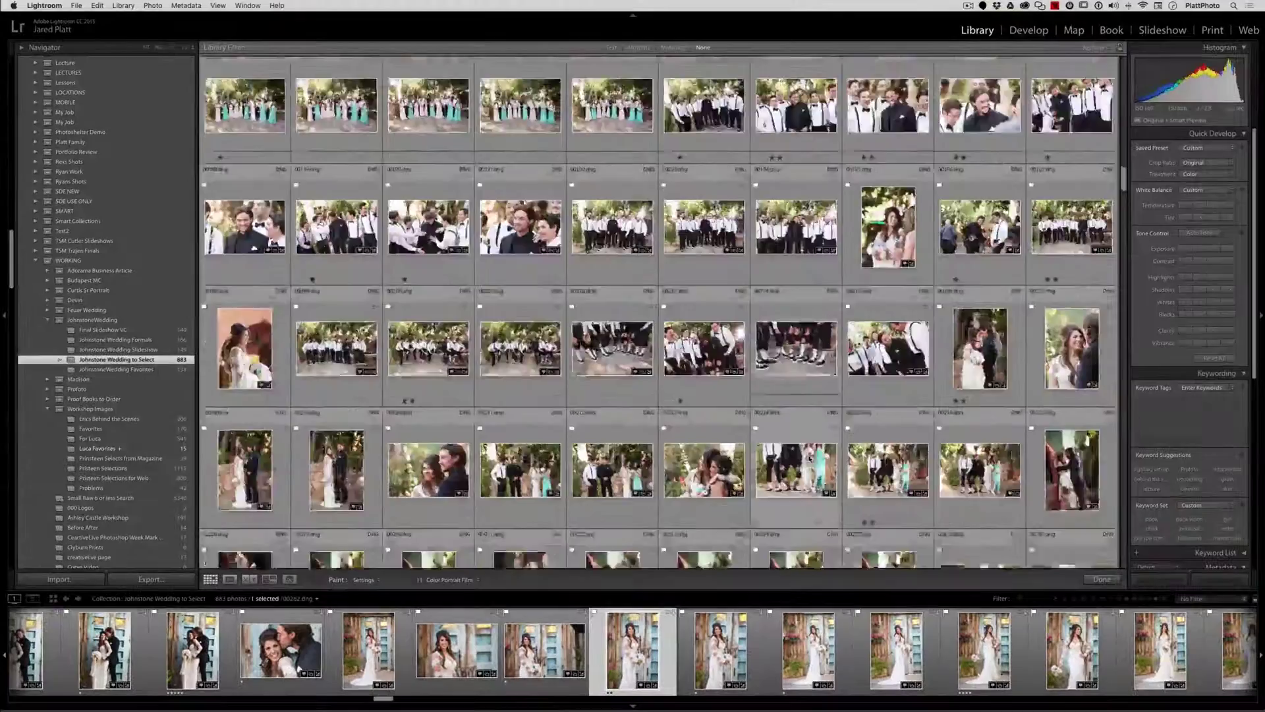
scroll(659, 313, "down", 15)
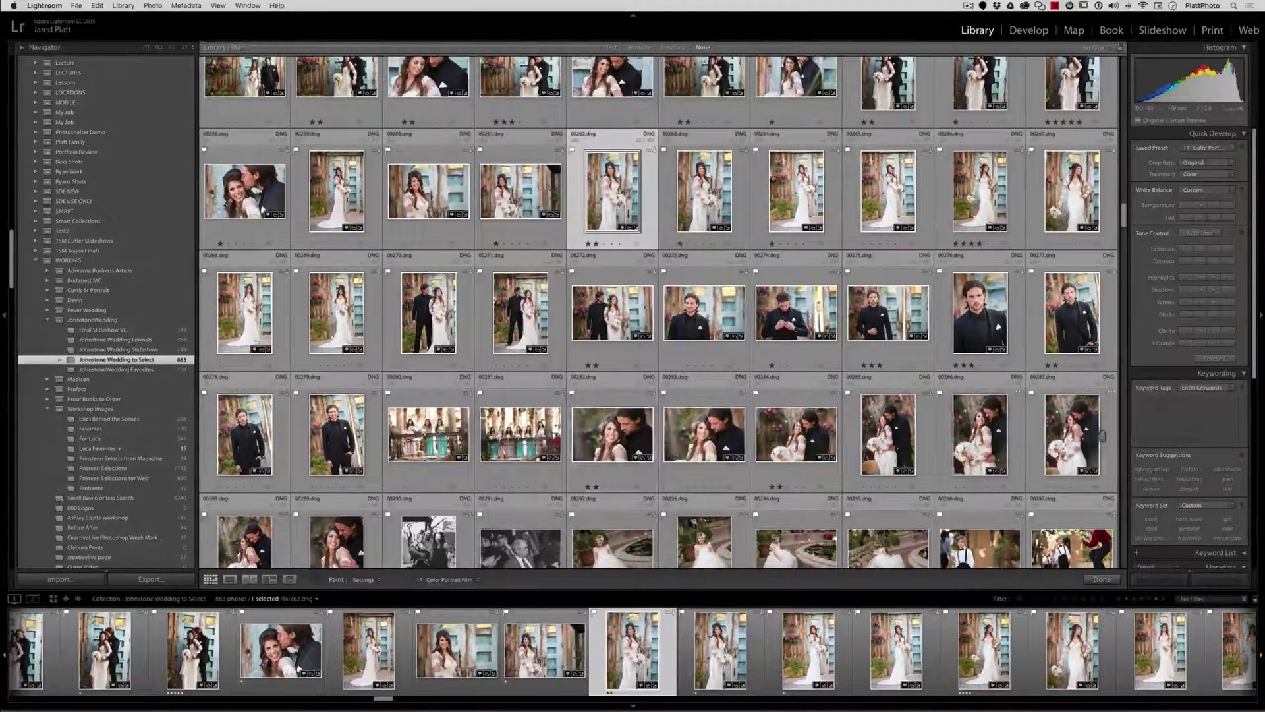
scroll(609, 349, "down", 1)
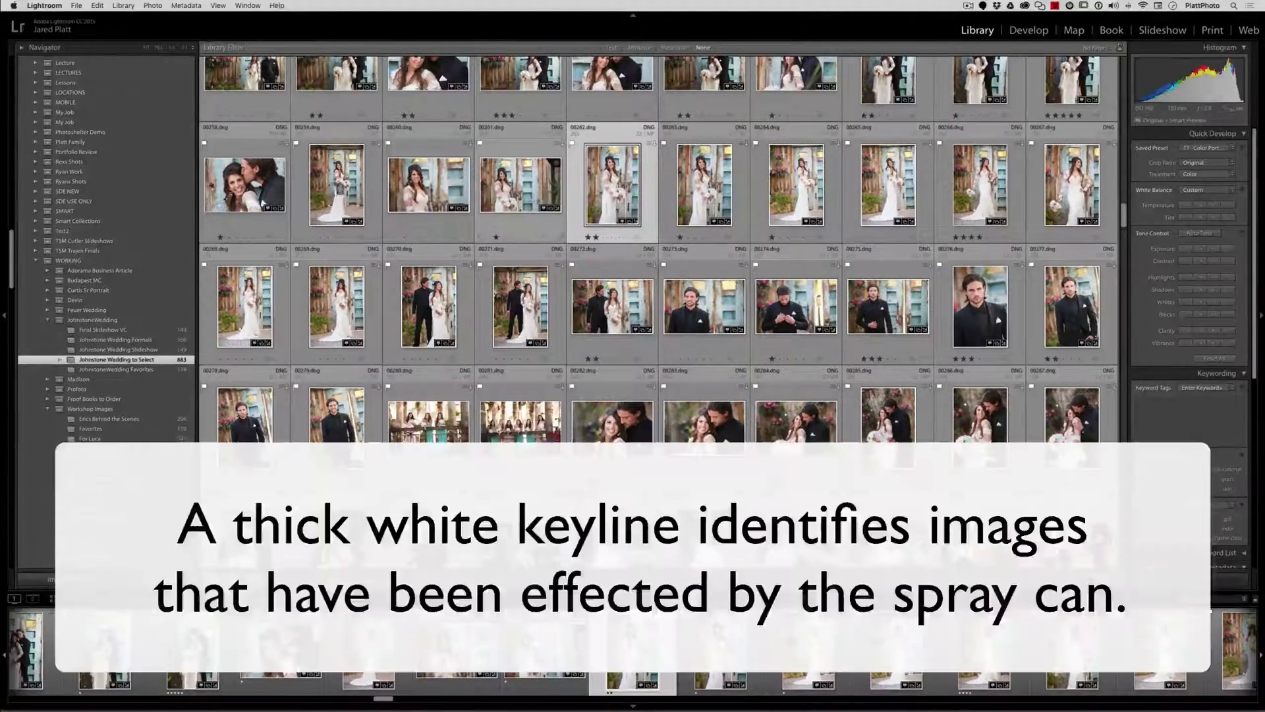
scroll(298, 200, "up", 3)
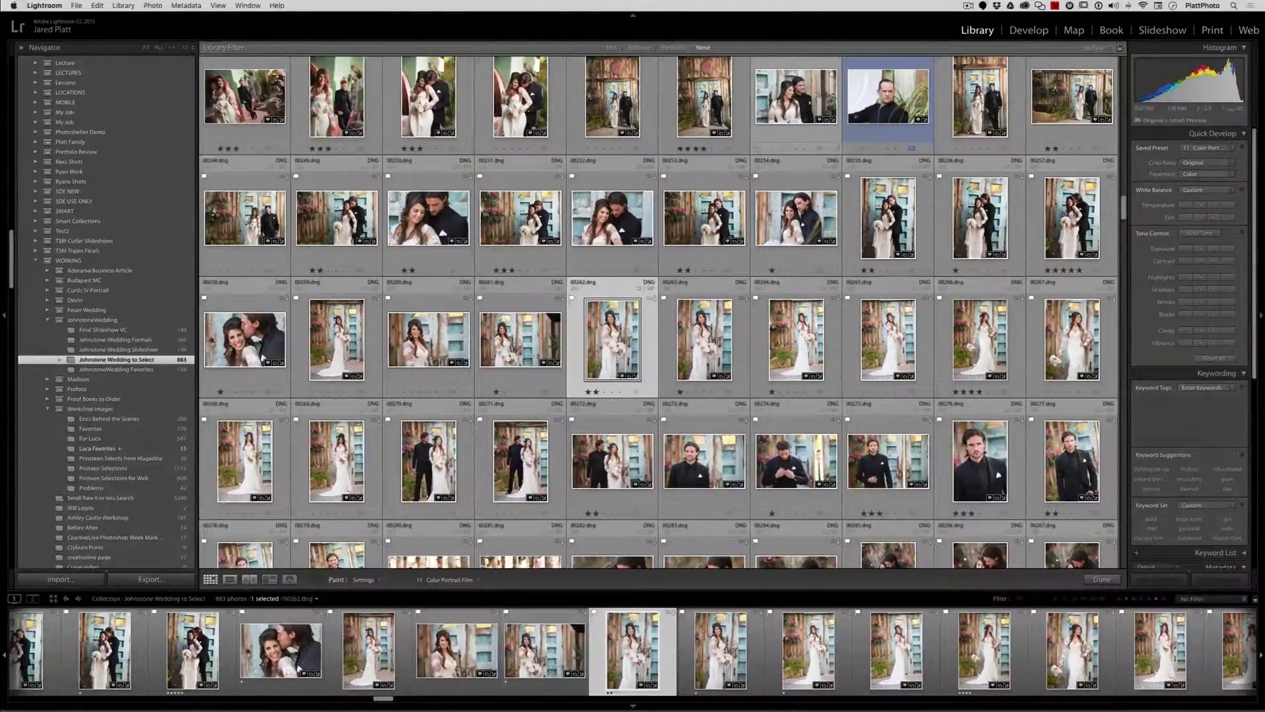
scroll(1090, 295, "up", 3)
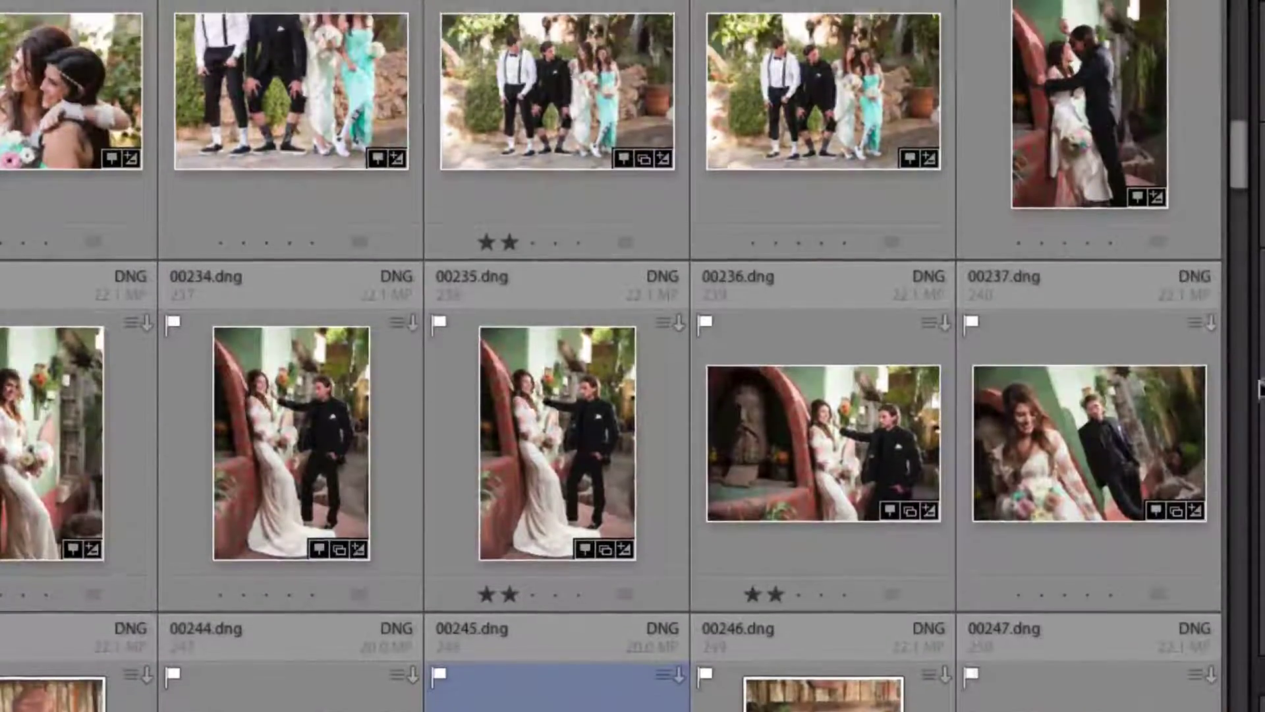
Step: Paint Color Portrait Film across the row of bride-and-groom portraits 00247 to 00233
left_click_drag(1143, 435, 53, 441)
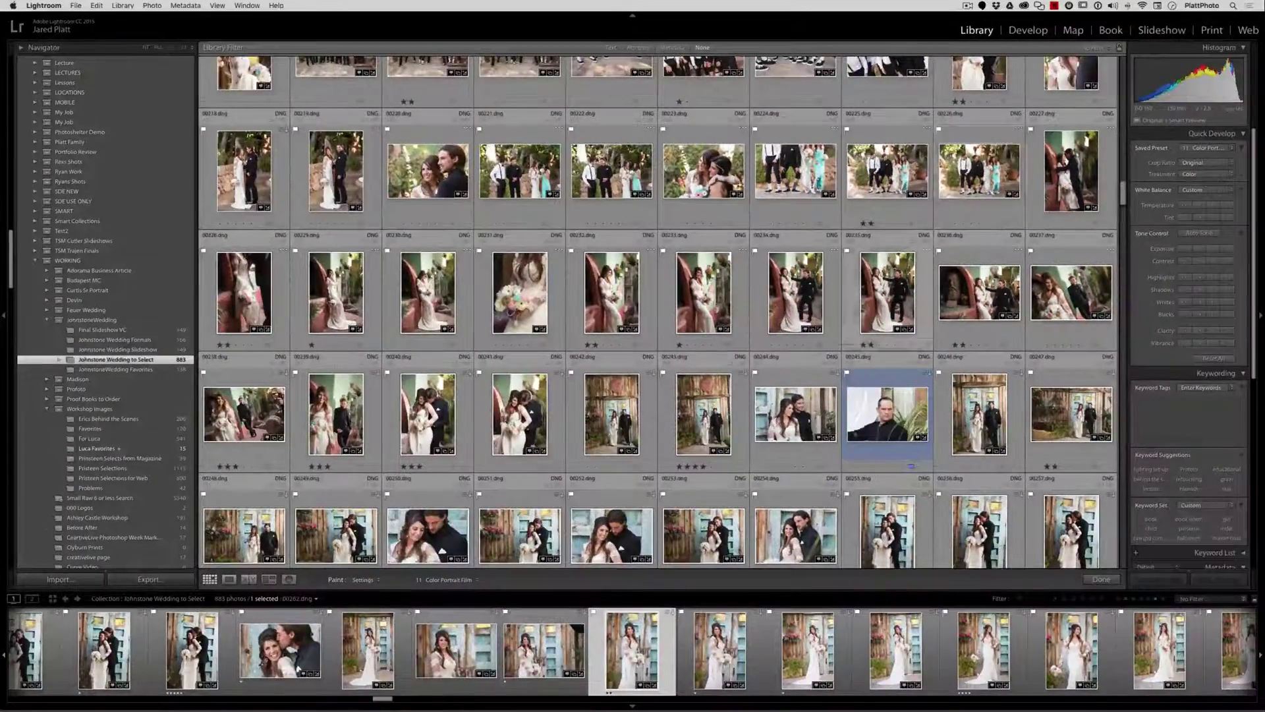
scroll(997, 168, "down", 1)
scroll(610, 359, "down", 8)
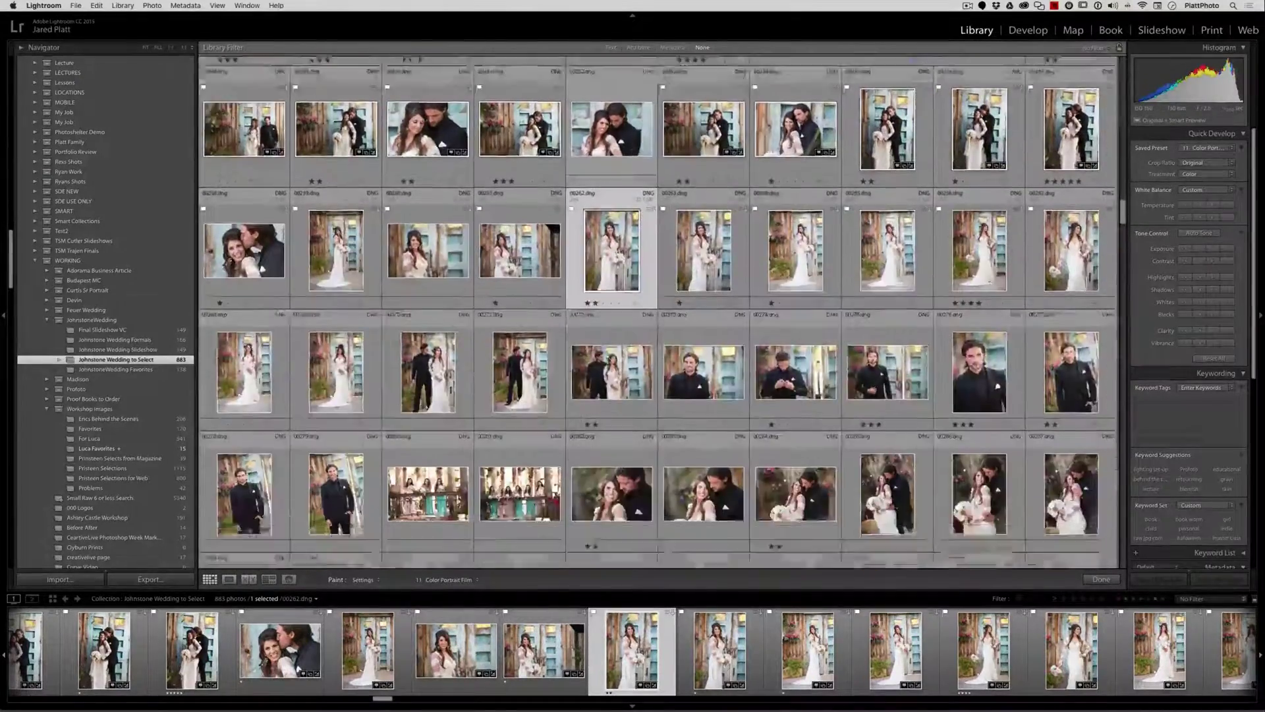
scroll(610, 360, "down", 5)
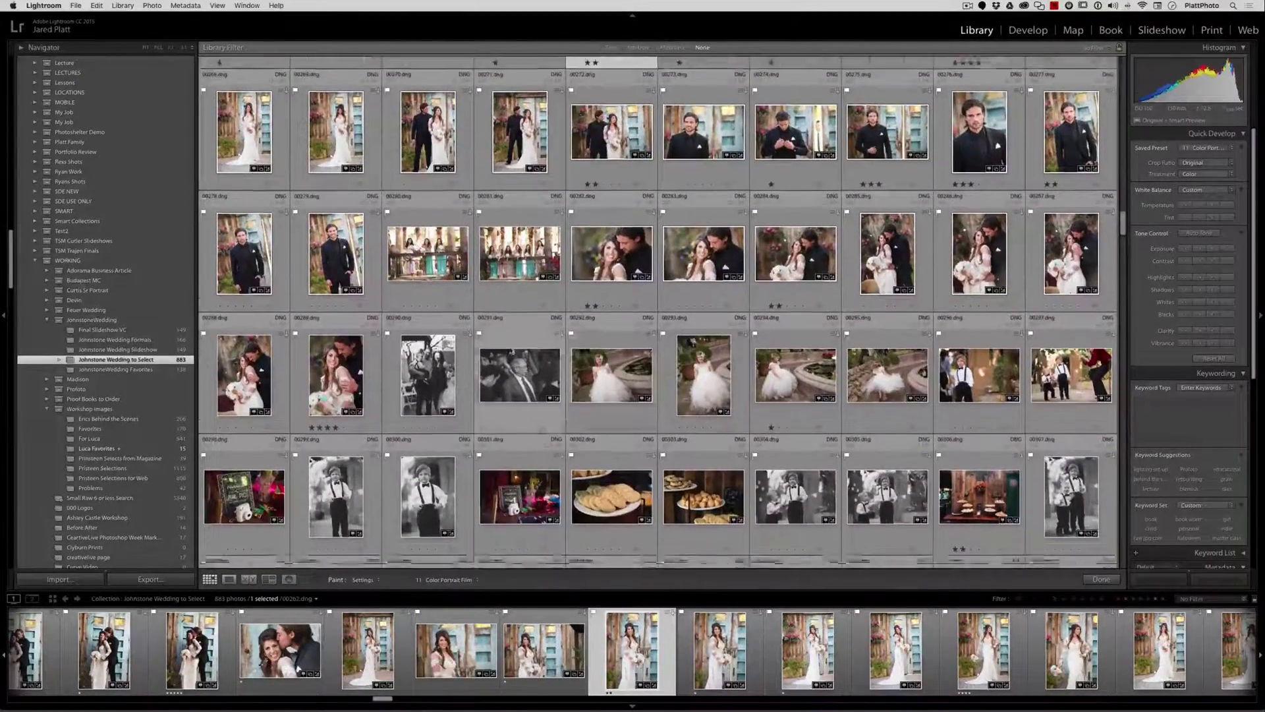
scroll(511, 351, "up", 2)
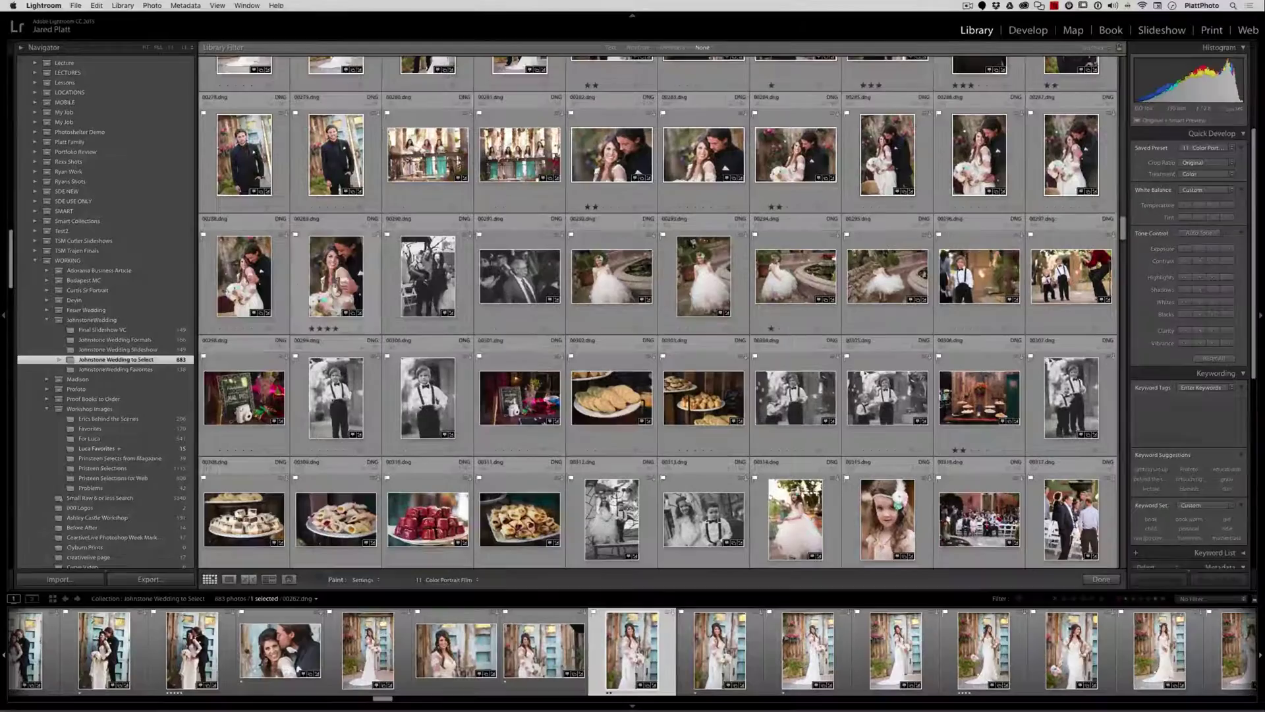
scroll(428, 305, "up", 5)
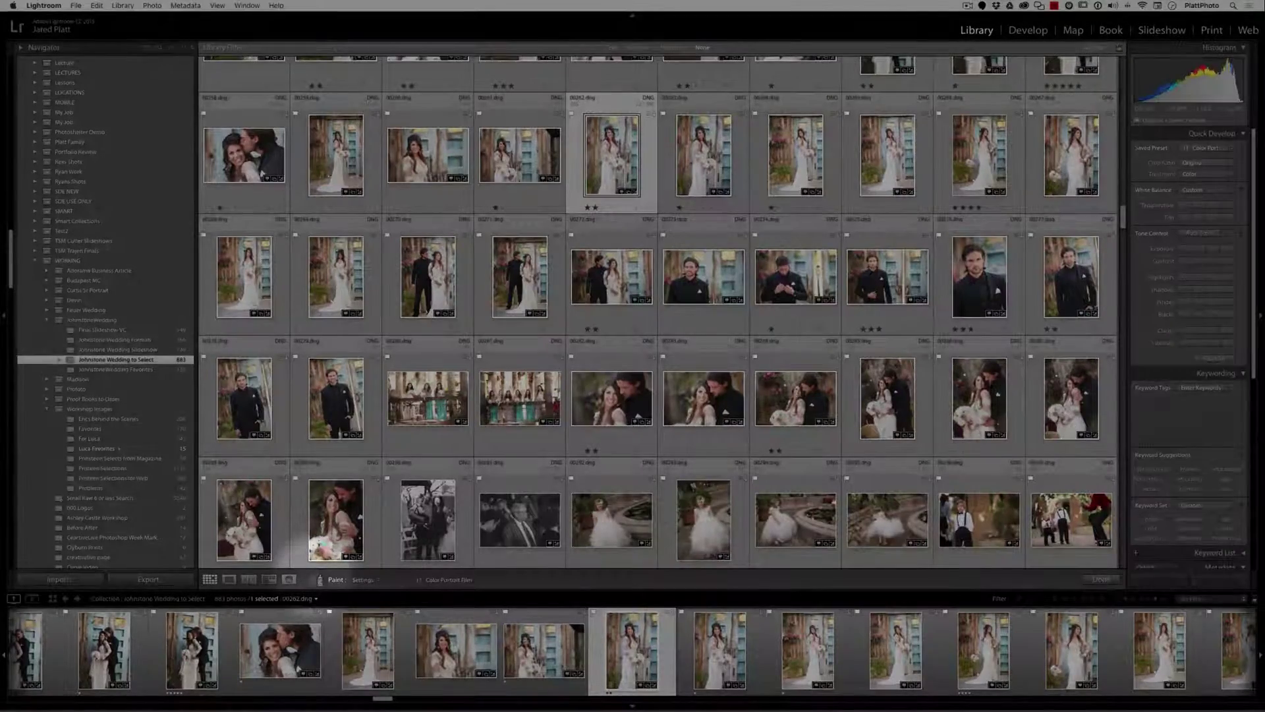
Step: Finish painting with Done and return to normal grid browsing
left_click(319, 580)
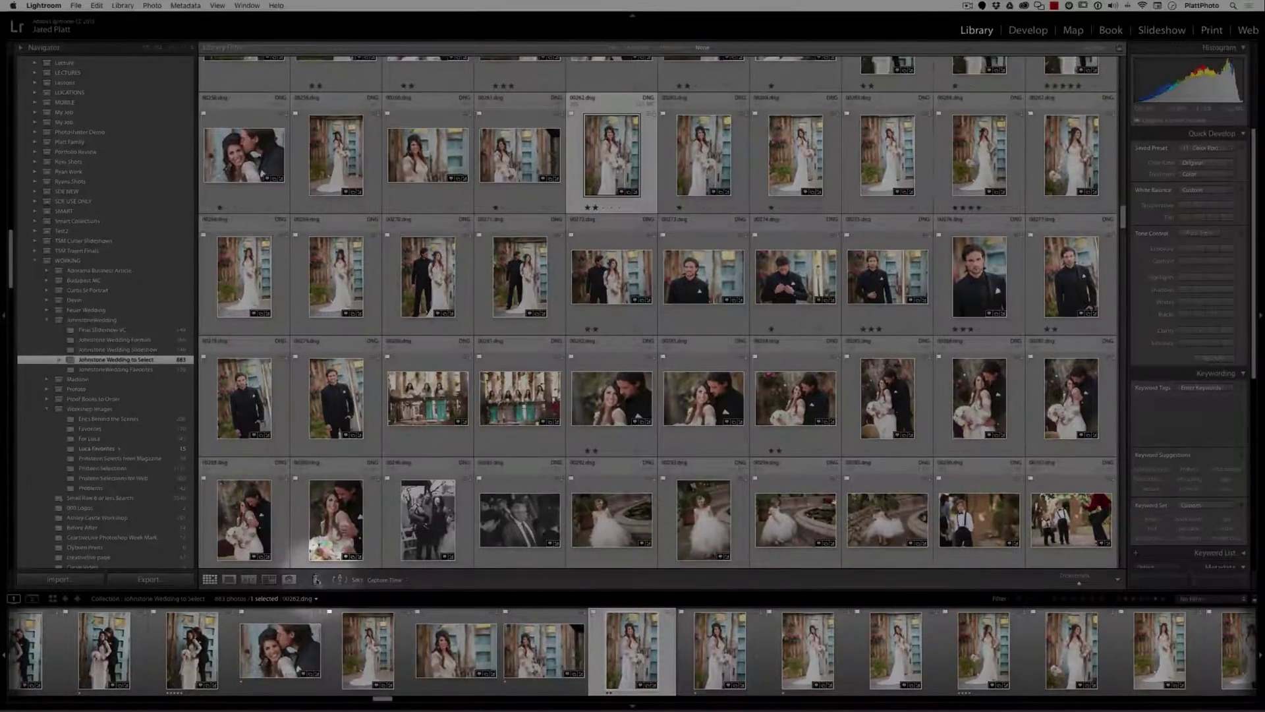